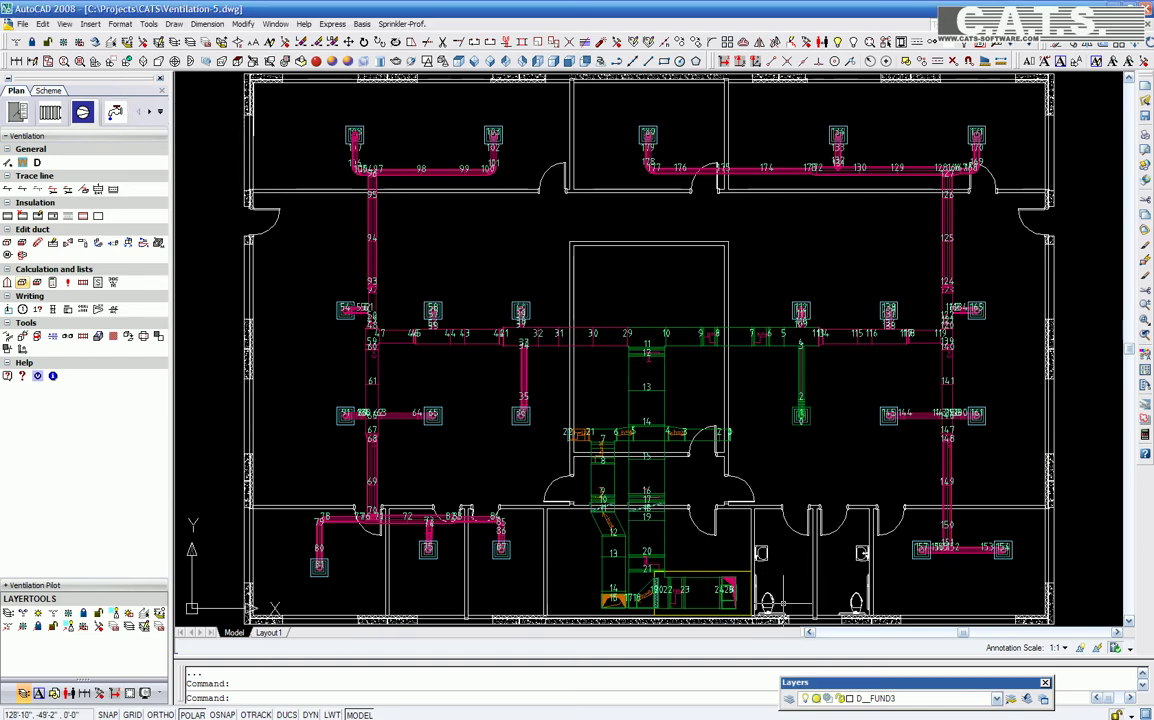
Set the color of the central ducts and surrounding objects to ByLayer, selecting them with a crossing window
{"action": "left_click", "coordinate": [882, 606]}
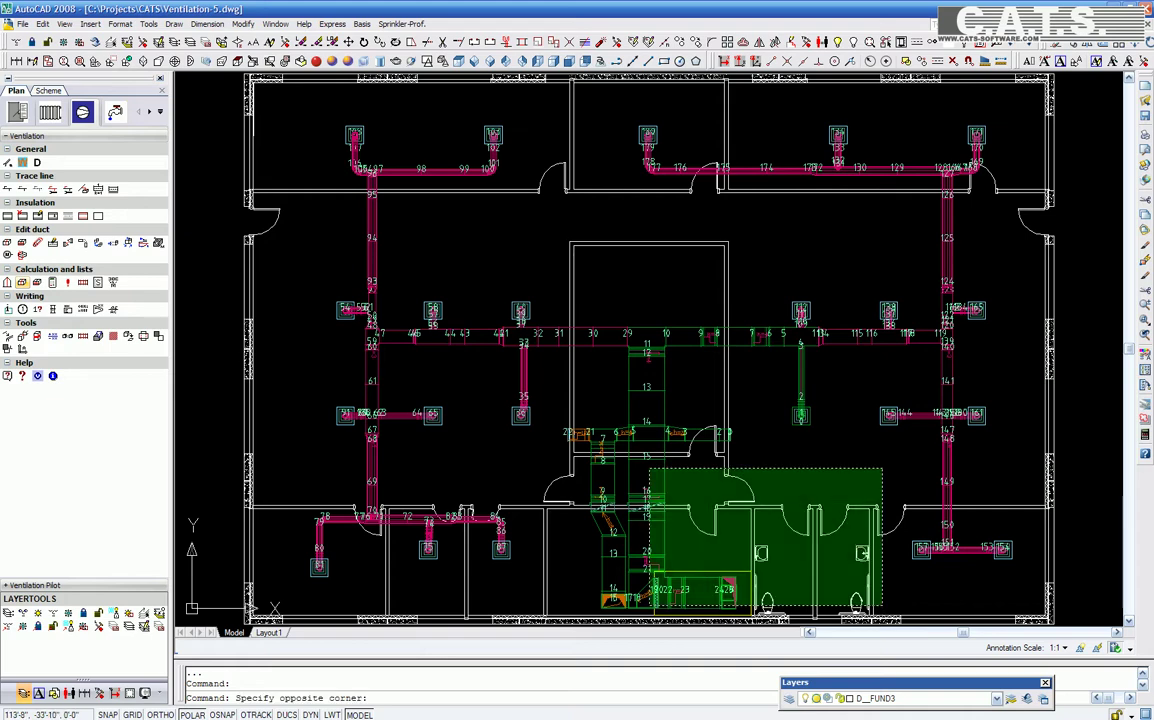
{"action": "left_click", "coordinate": [430, 252]}
{"action": "right_click", "coordinate": [476, 278]}
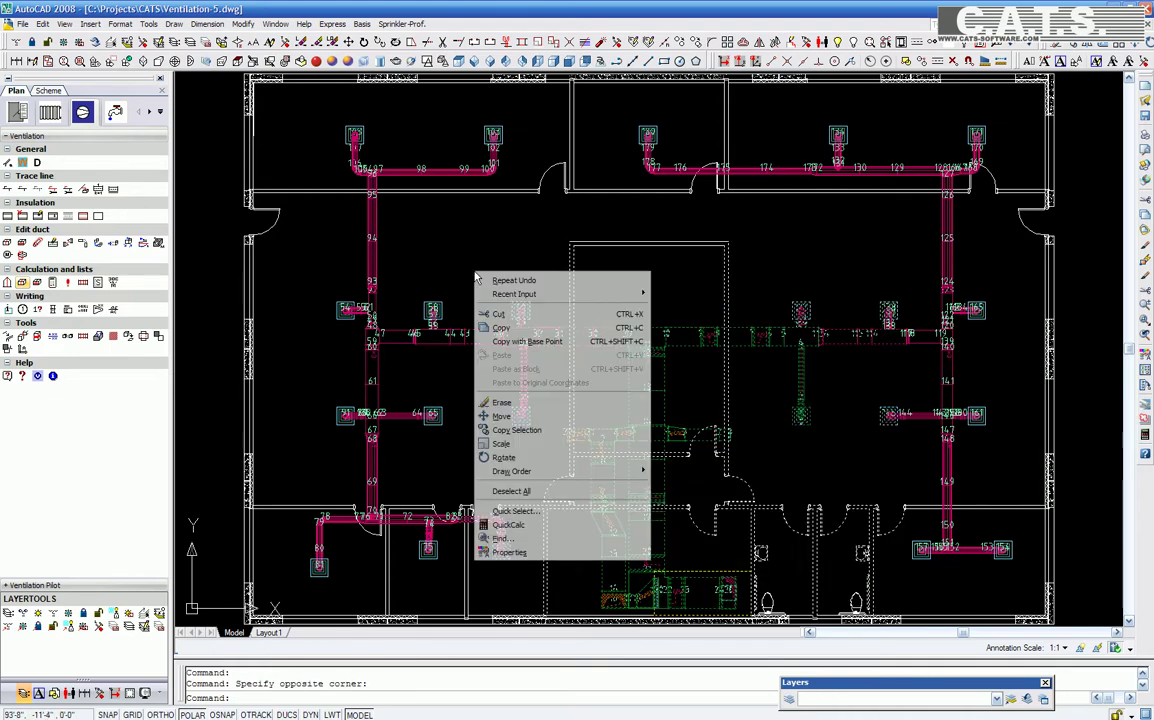
{"action": "left_click", "coordinate": [509, 551]}
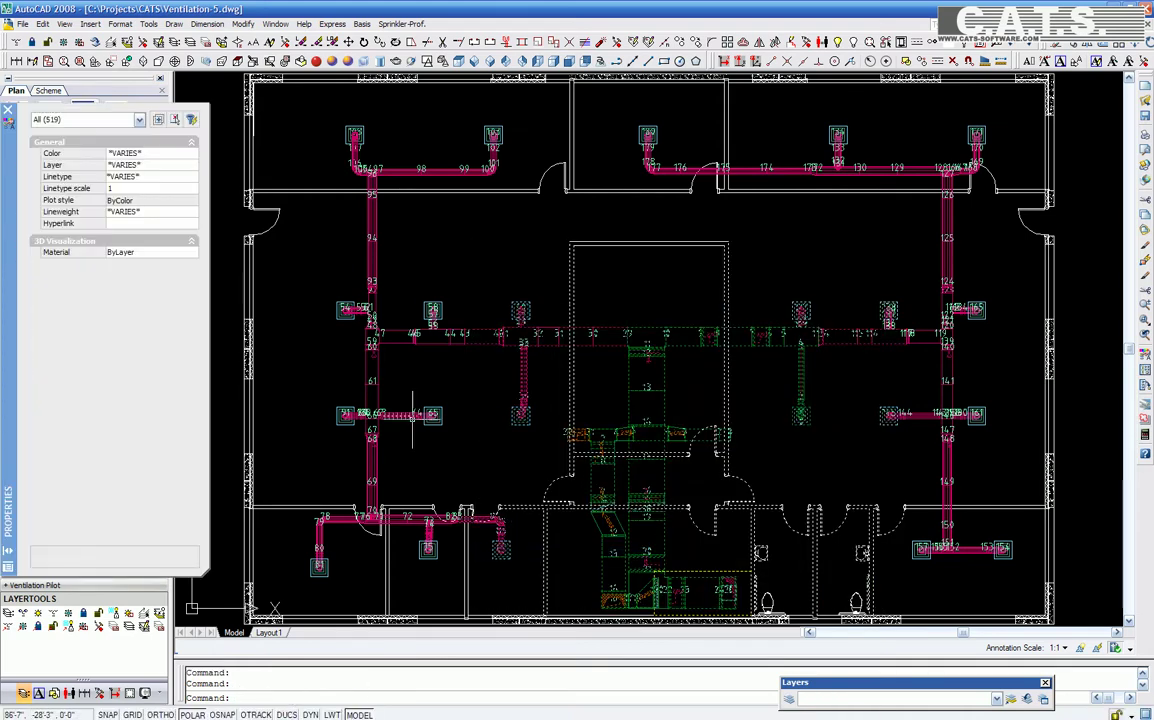
{"action": "left_click", "coordinate": [180, 153]}
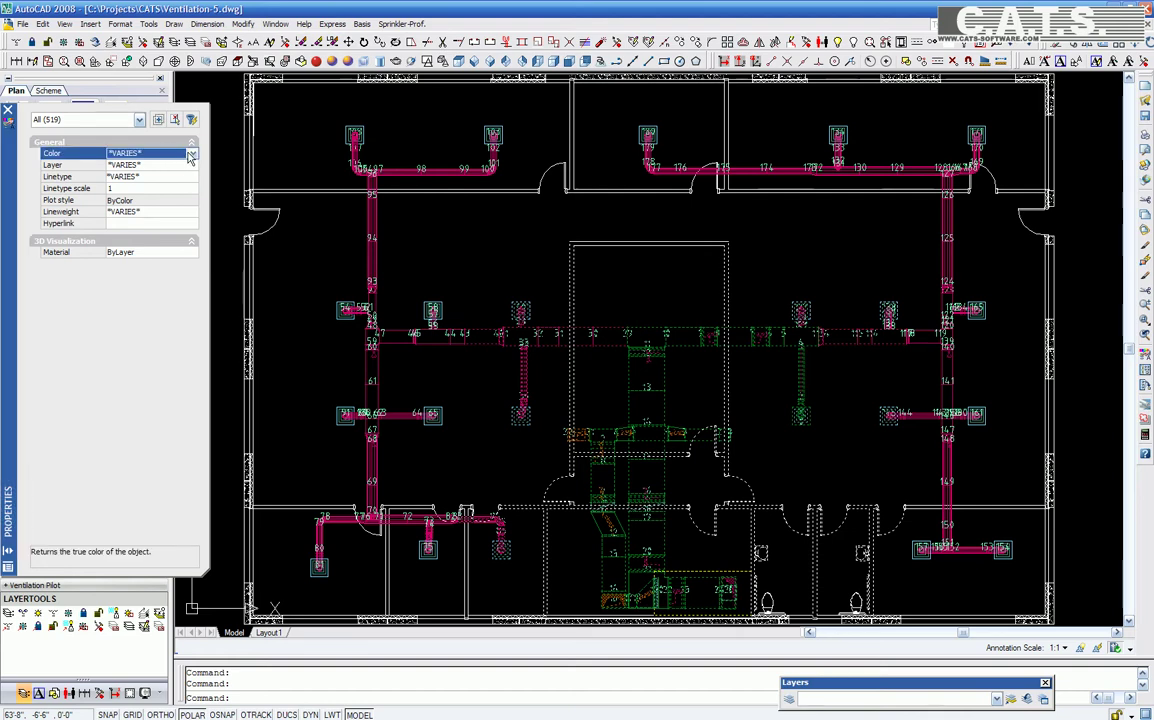
{"action": "left_click", "coordinate": [191, 153]}
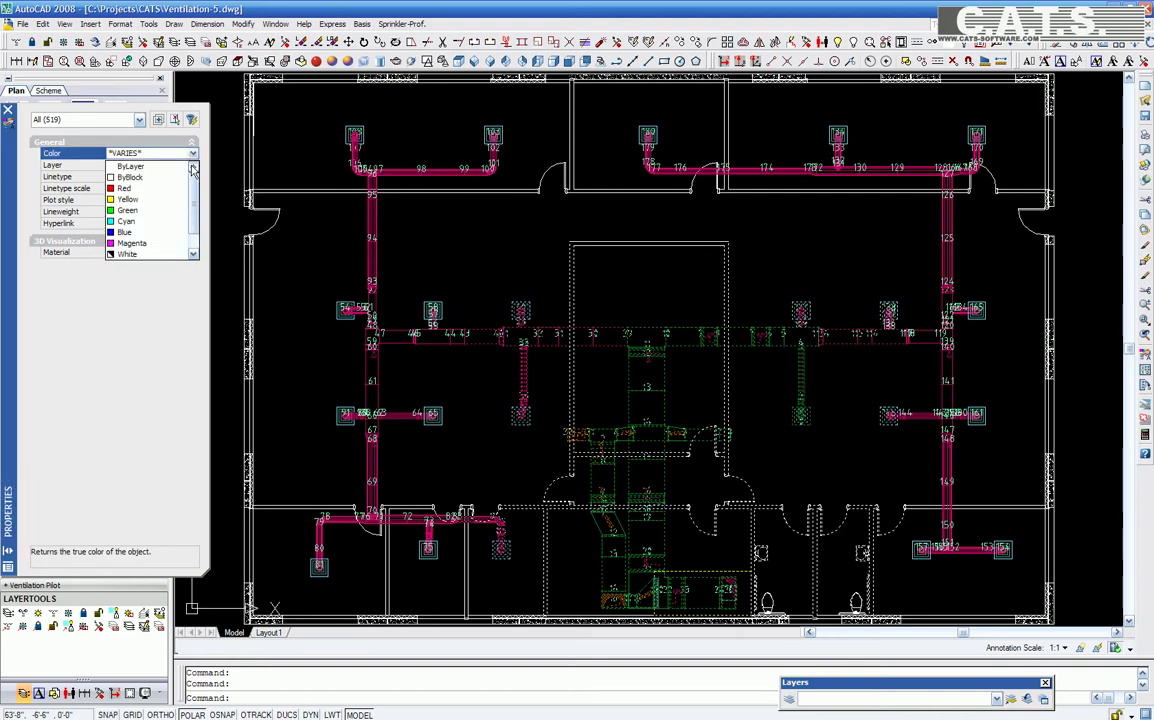
{"action": "left_click", "coordinate": [131, 165]}
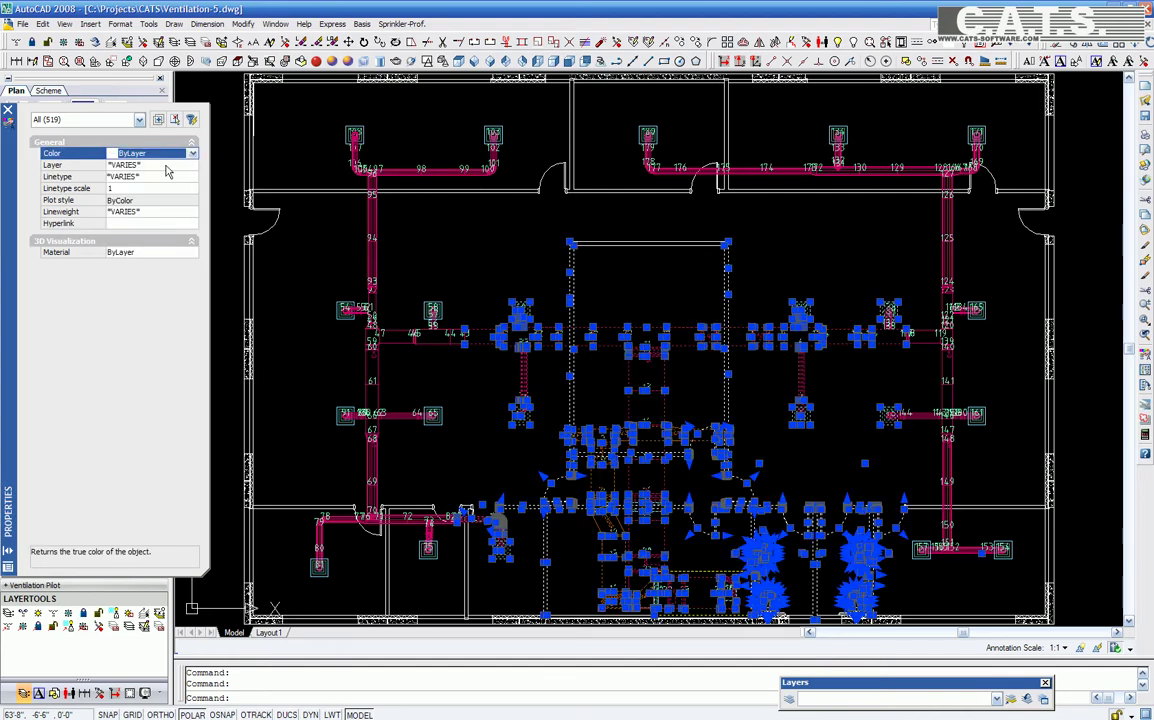
{"action": "left_click", "coordinate": [7, 113]}
{"action": "key", "text": "Escape"}
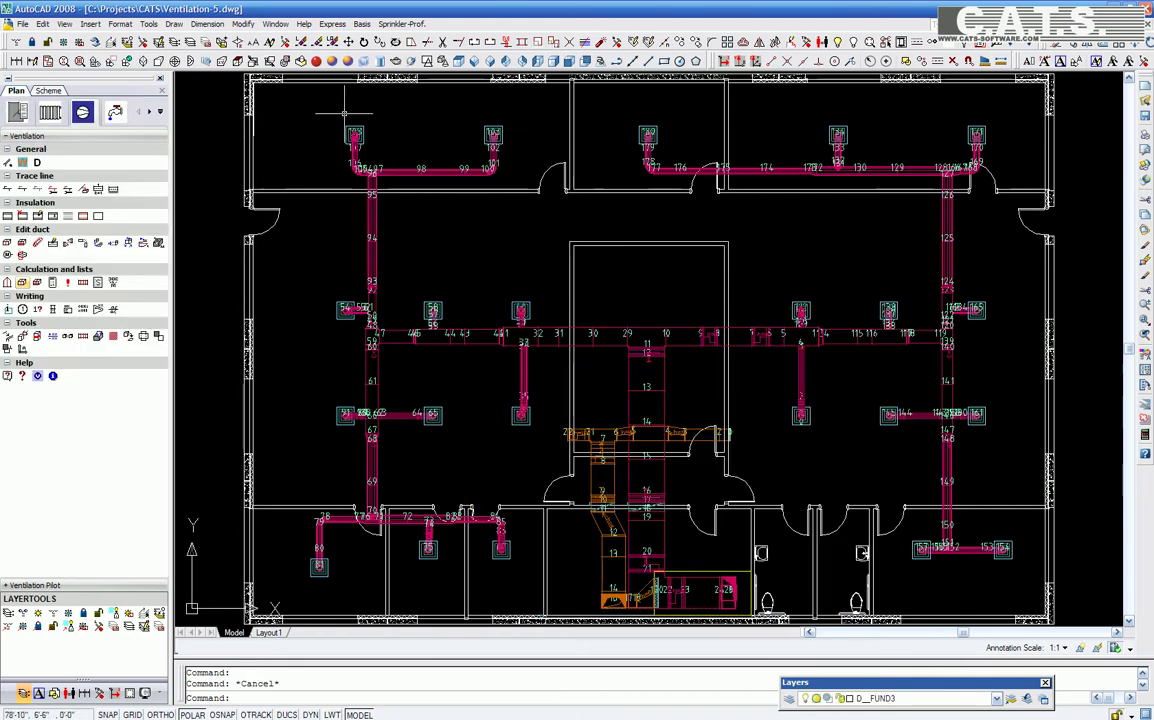
Freeze the layer of the duct item numbers by picking one of the numbers in the plan
{"action": "left_click", "coordinate": [63, 43]}
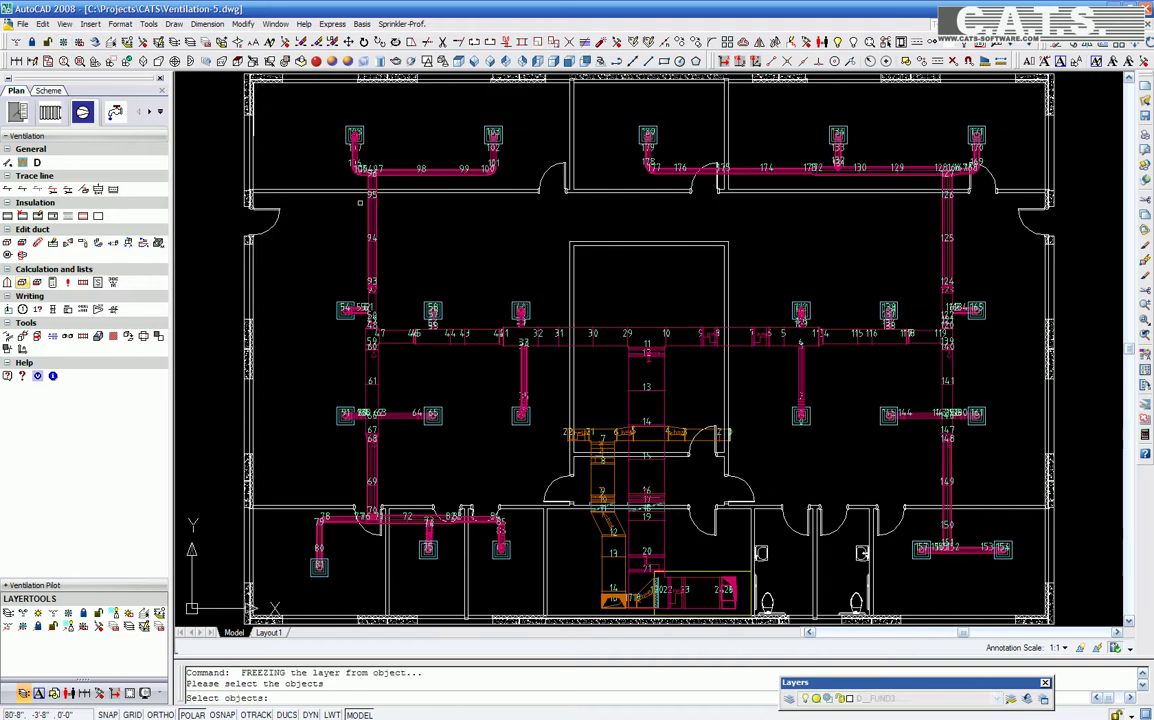
{"action": "left_click", "coordinate": [413, 305]}
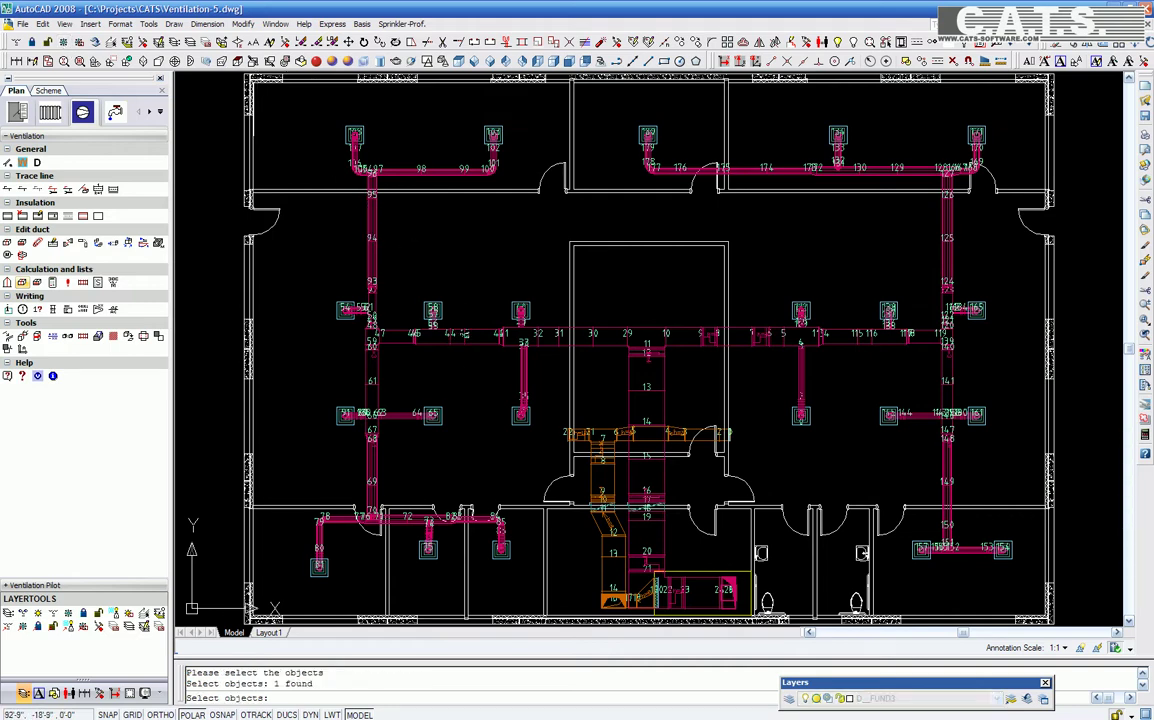
{"action": "key", "text": "Return"}
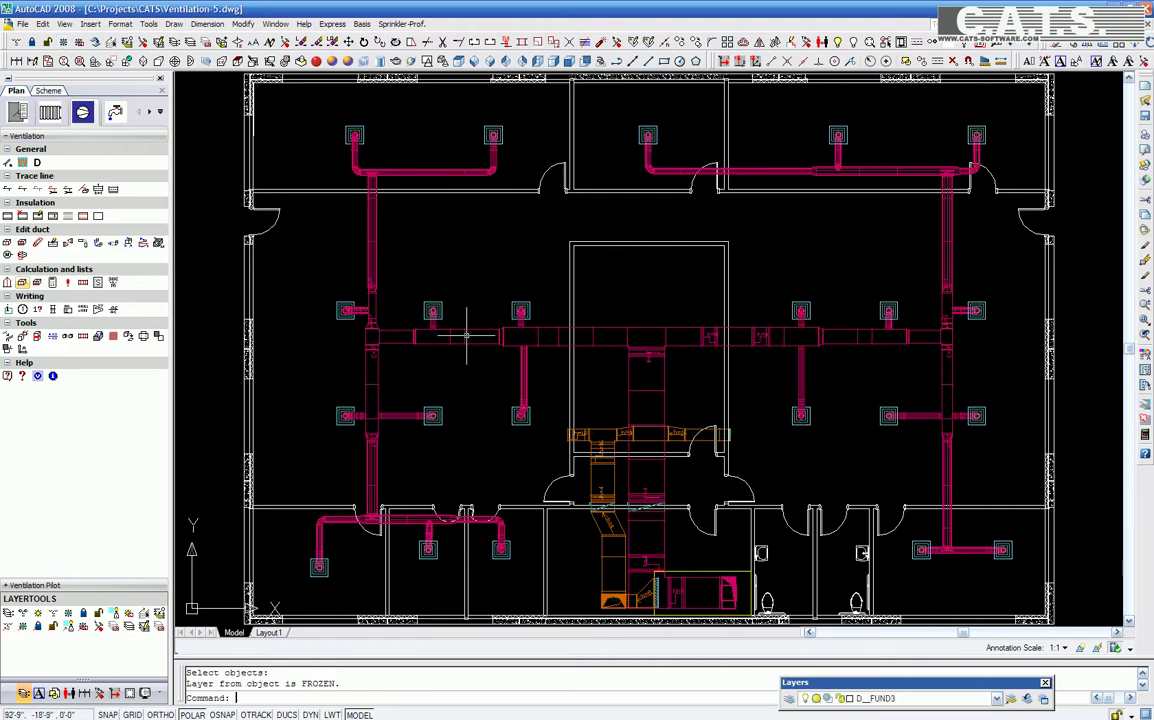
Label the duct sizes on the horizontal main duct, the vertical main duct and the branch runs throughout the plan
{"action": "left_click", "coordinate": [53, 310]}
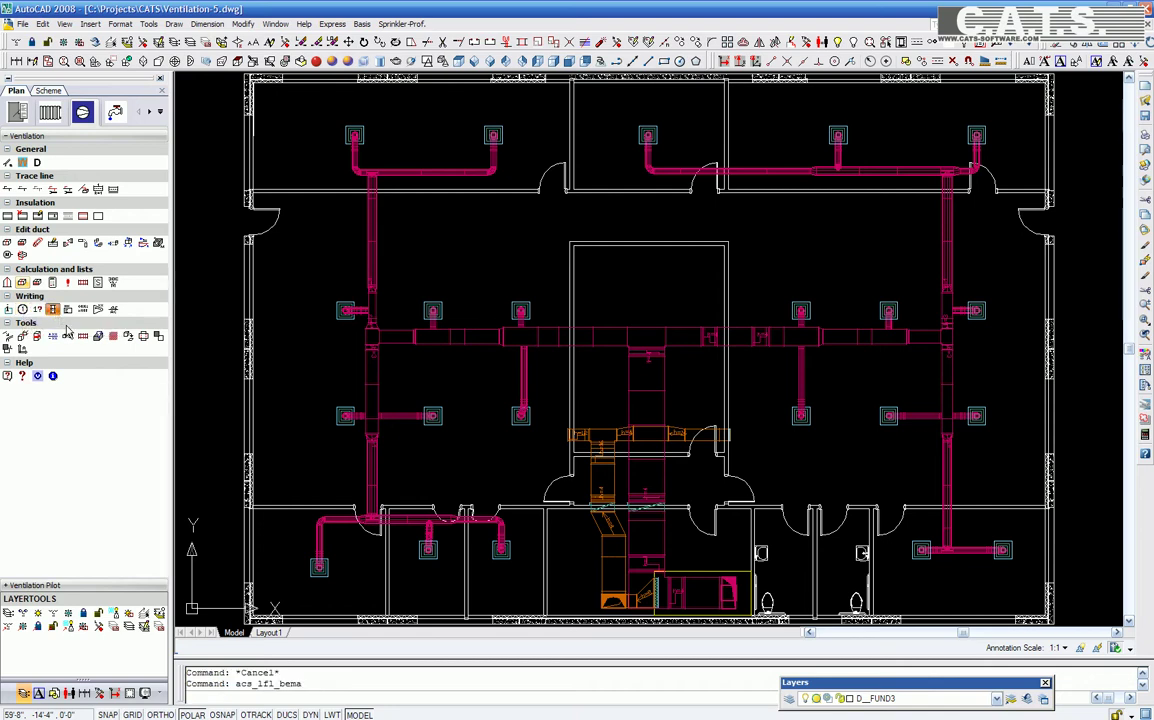
{"action": "left_click", "coordinate": [537, 337]}
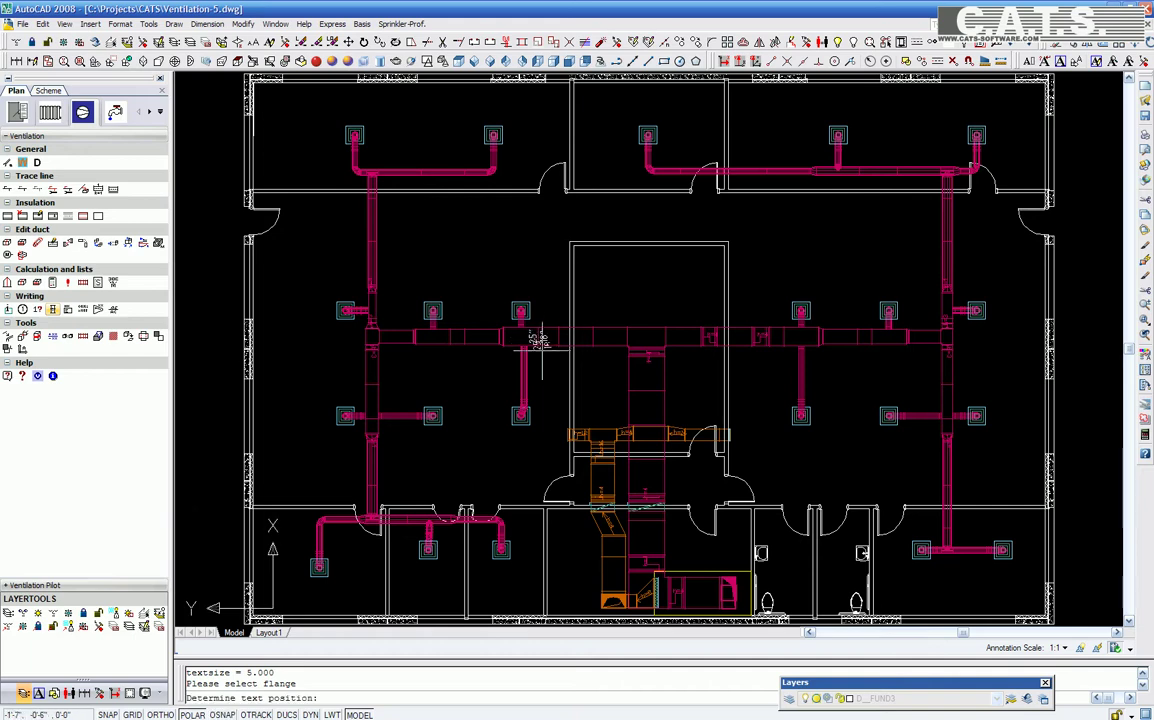
{"action": "left_click", "coordinate": [645, 390]}
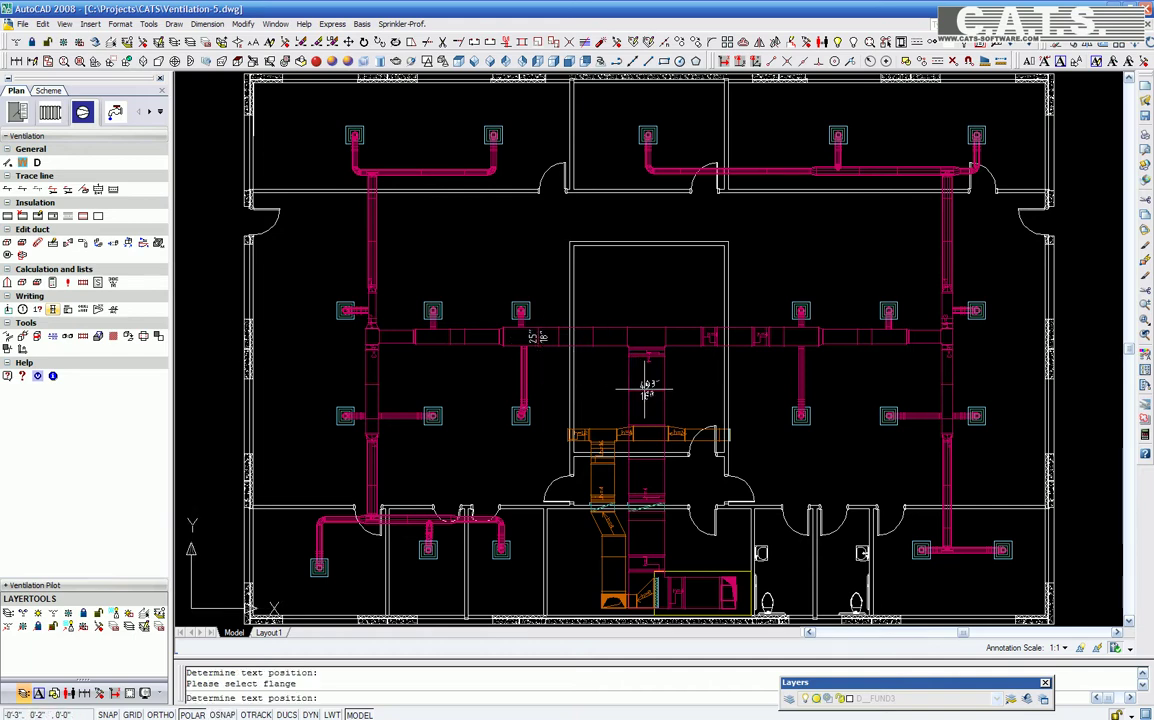
{"action": "left_click", "coordinate": [705, 336]}
{"action": "left_click", "coordinate": [700, 337]}
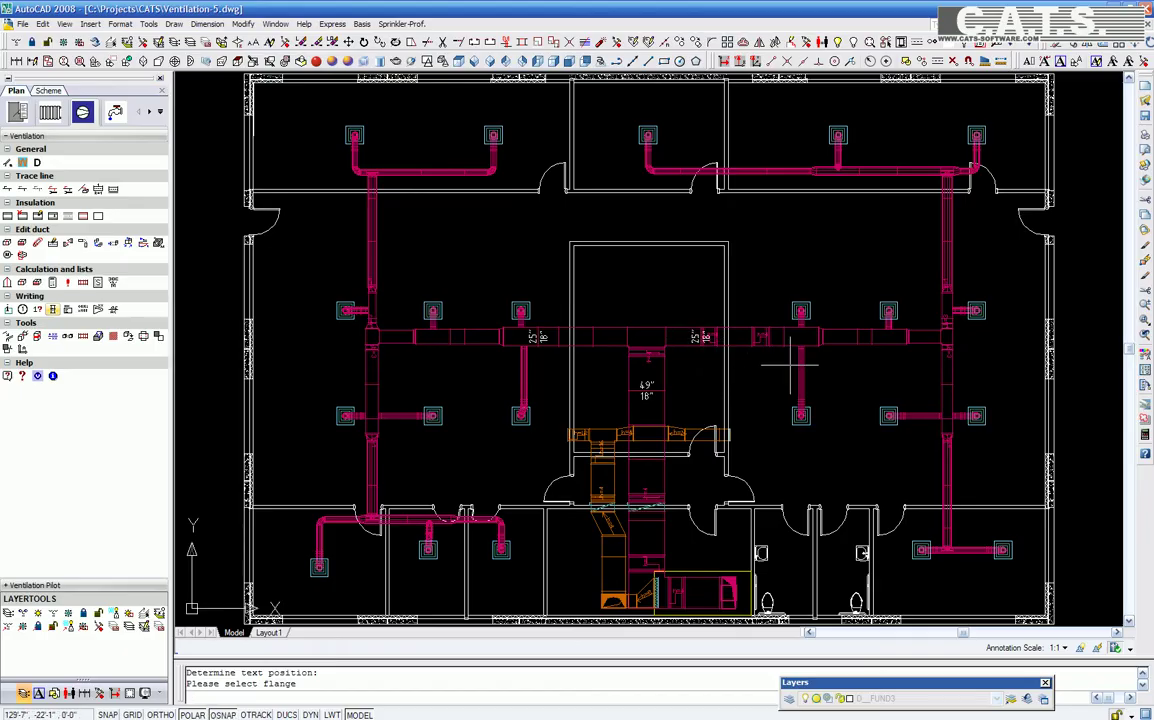
{"action": "left_click", "coordinate": [855, 337]}
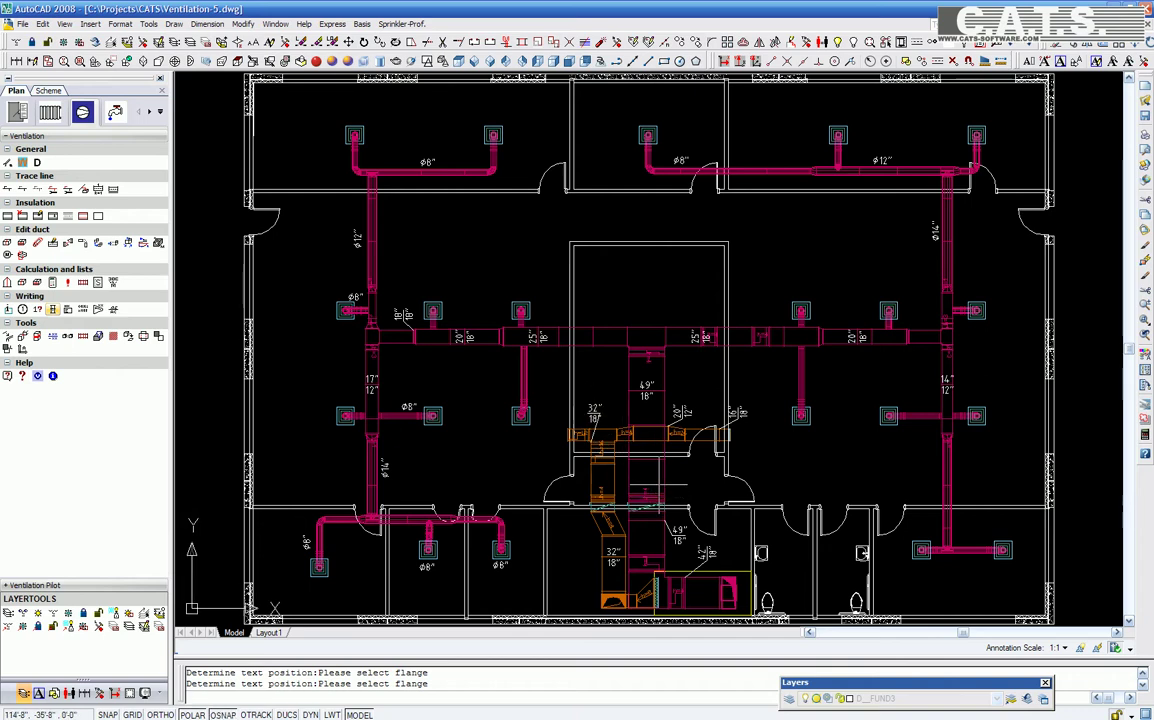
{"action": "key", "text": "Return"}
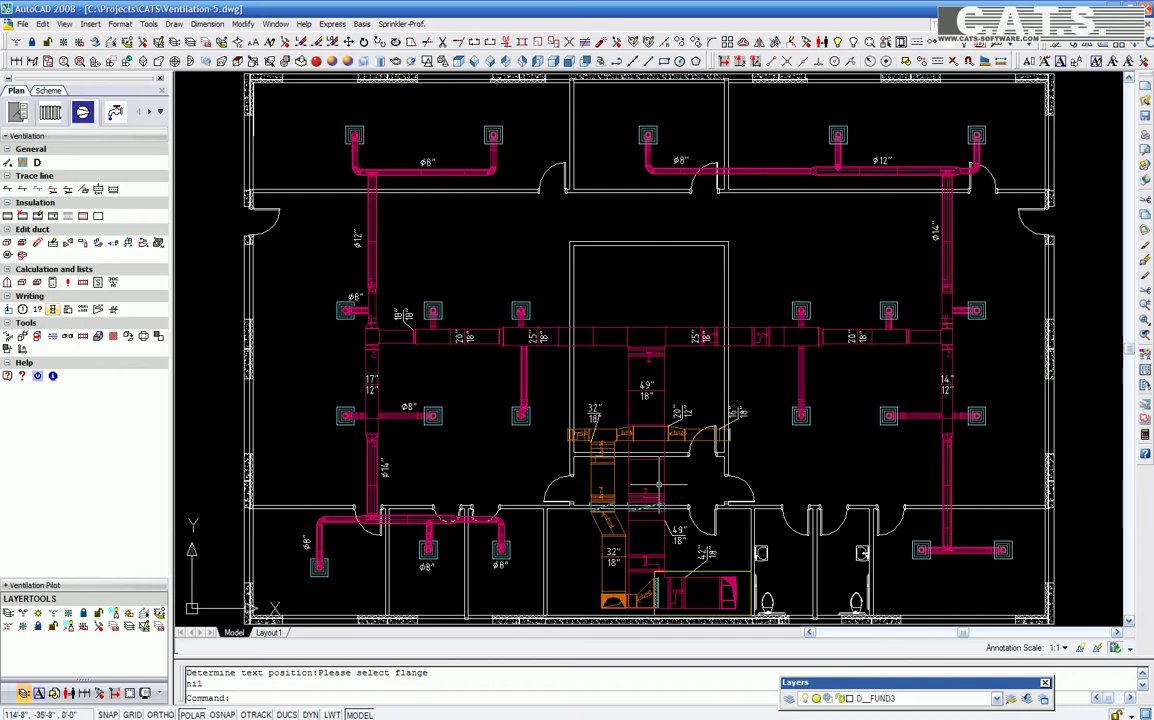
Place a bottom-of-duct altitude label in feet, relative to finished floor with a reference line, above the horizontal main duct in the central room
{"action": "left_click", "coordinate": [70, 314]}
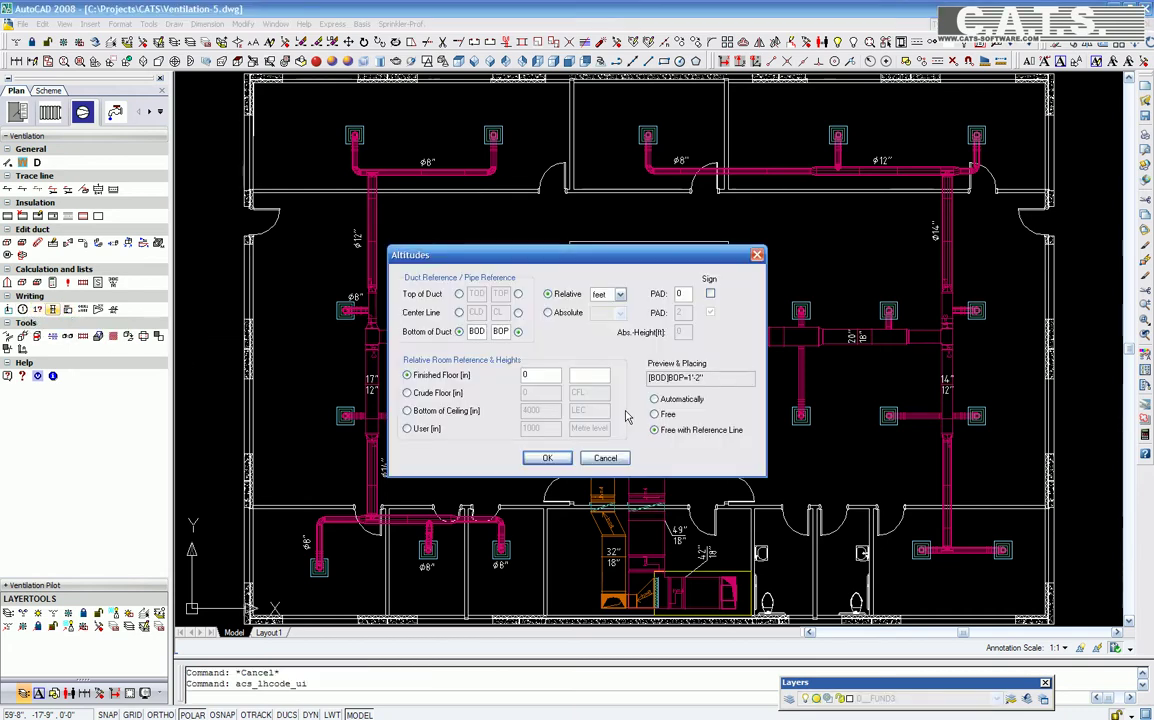
{"action": "left_click", "coordinate": [619, 294]}
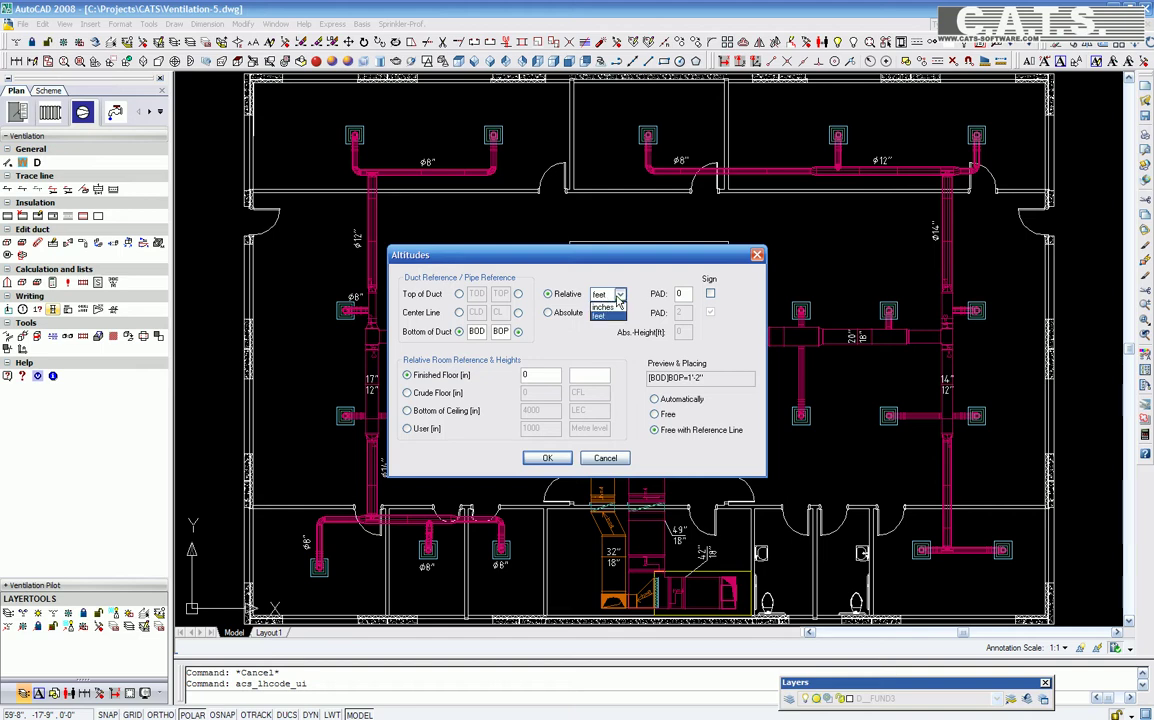
{"action": "left_click", "coordinate": [619, 298]}
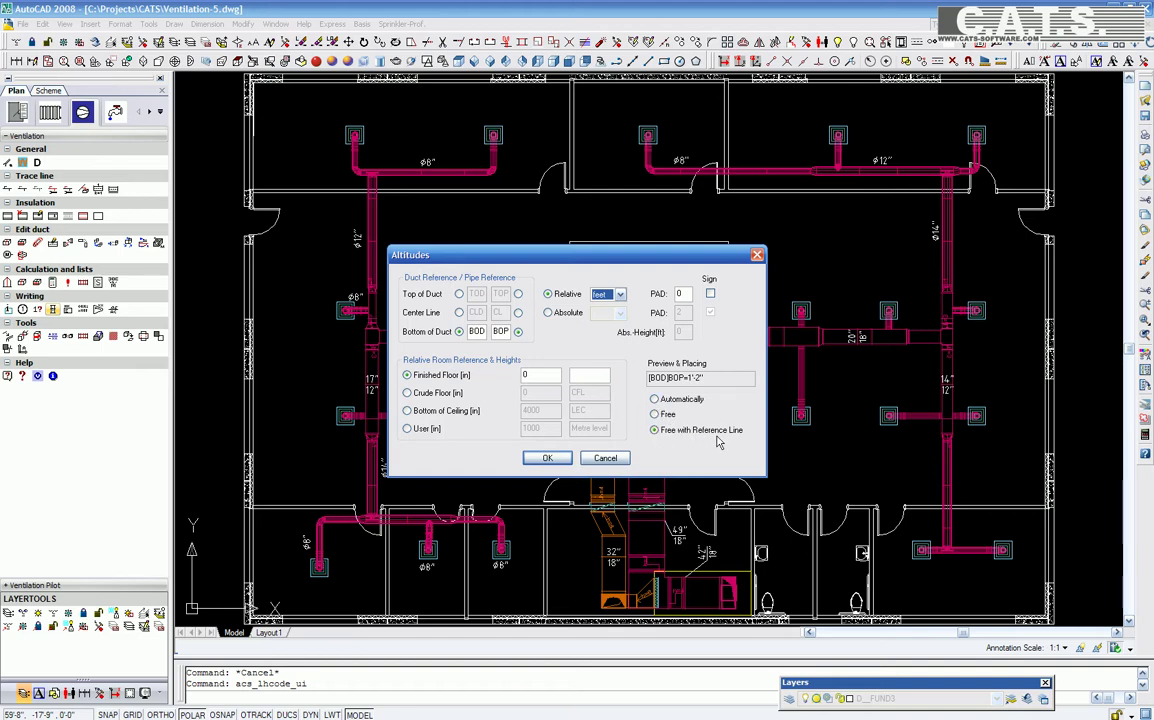
{"action": "left_click", "coordinate": [547, 458]}
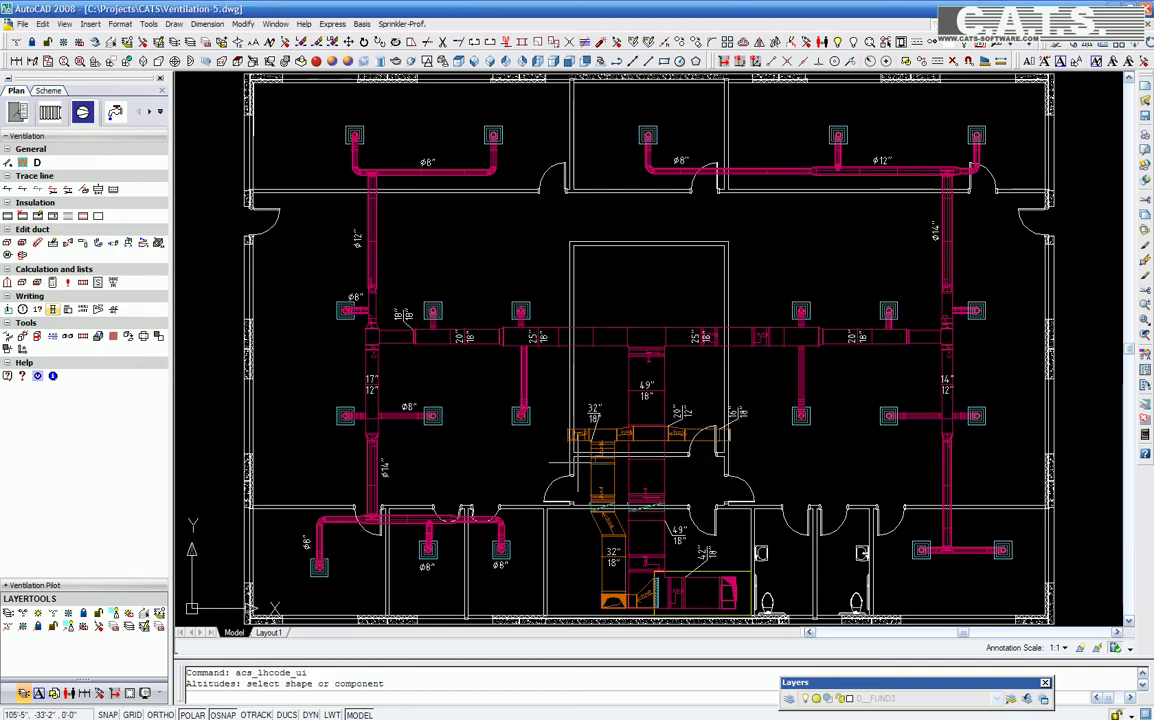
{"action": "left_click", "coordinate": [611, 327]}
{"action": "left_click", "coordinate": [626, 319]}
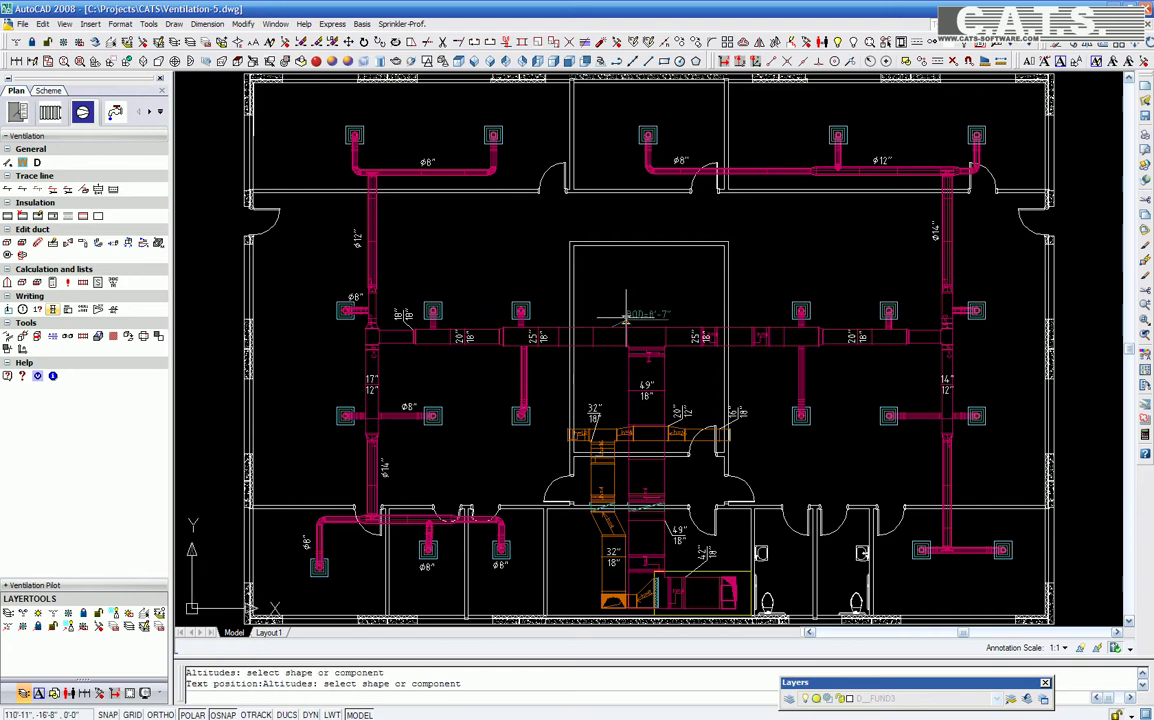
{"action": "left_click", "coordinate": [602, 378]}
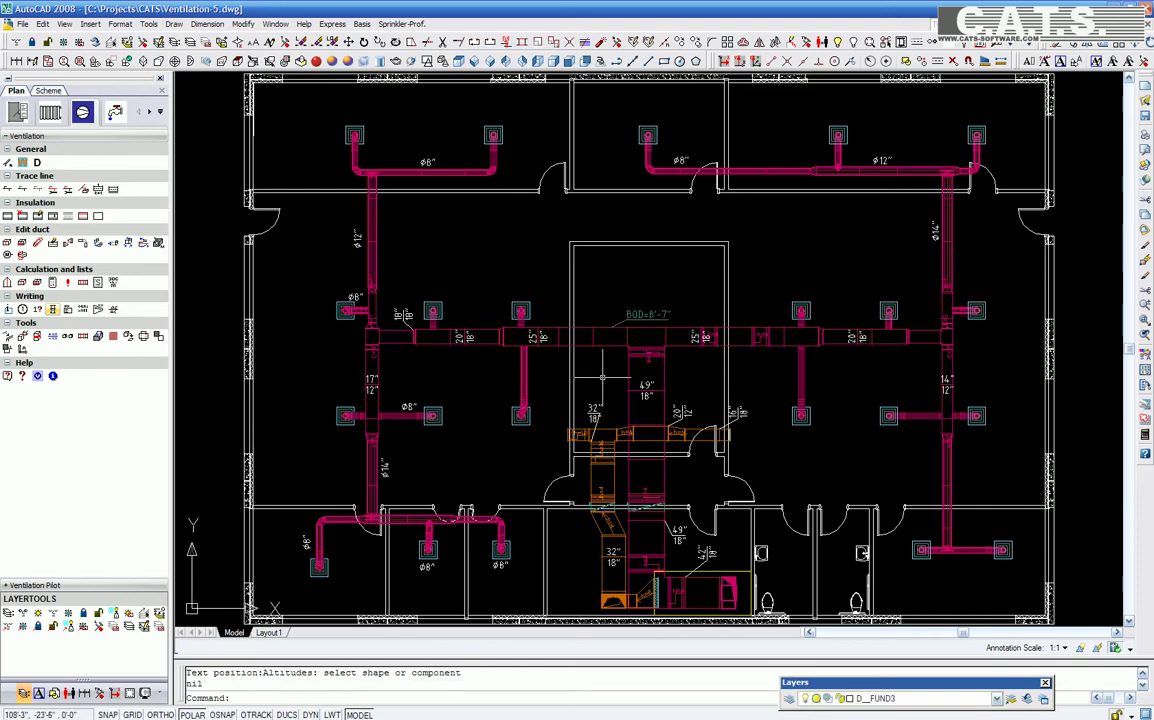
Add altitude labels with the same settings to the remaining main ducts, branch ducts and connections across the plan
{"action": "left_click", "coordinate": [83, 309]}
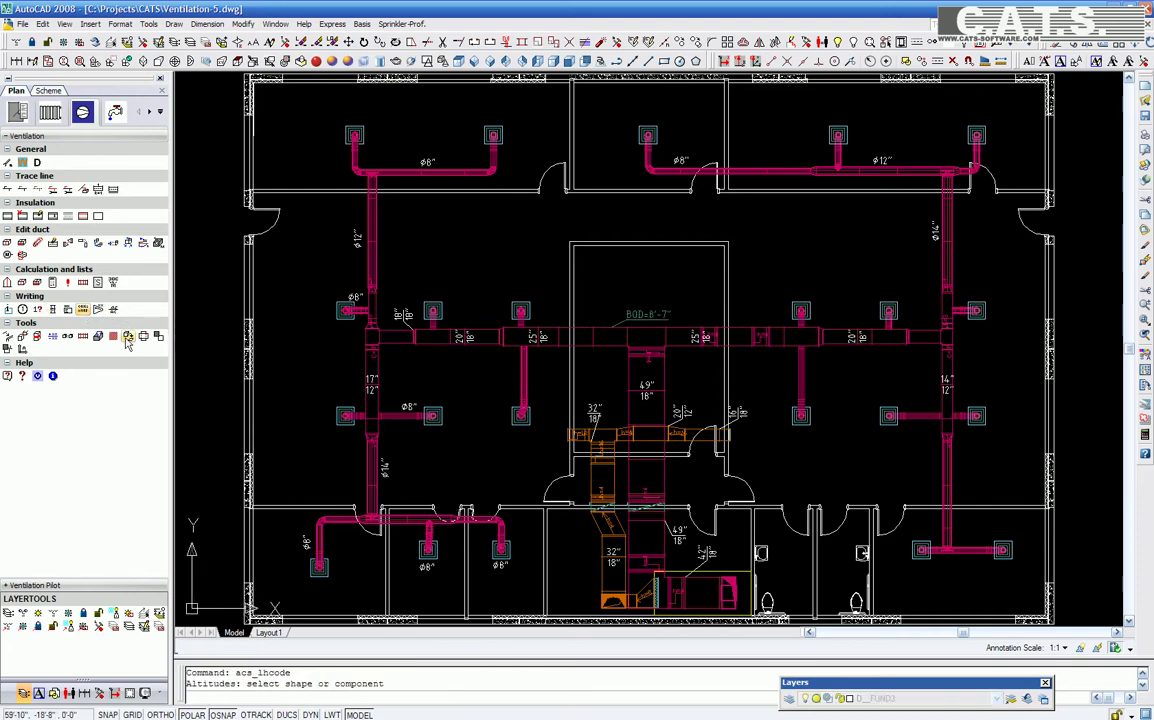
{"action": "left_click", "coordinate": [426, 298]}
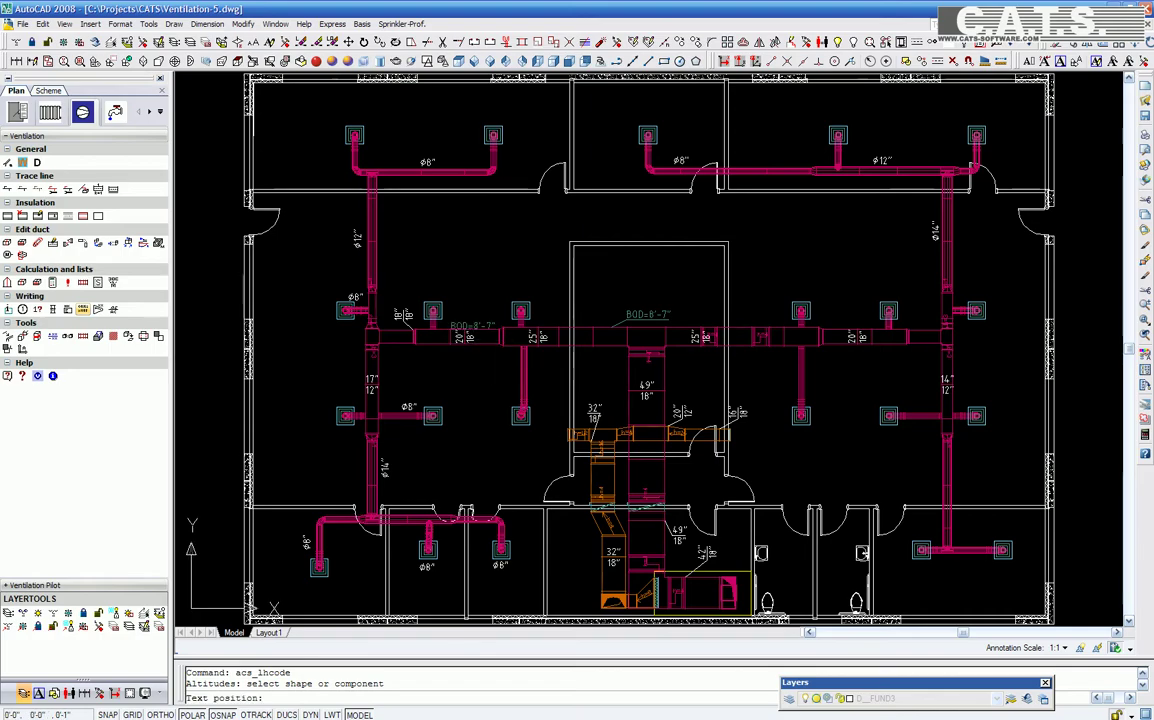
{"action": "left_click", "coordinate": [459, 306]}
{"action": "left_click", "coordinate": [665, 478]}
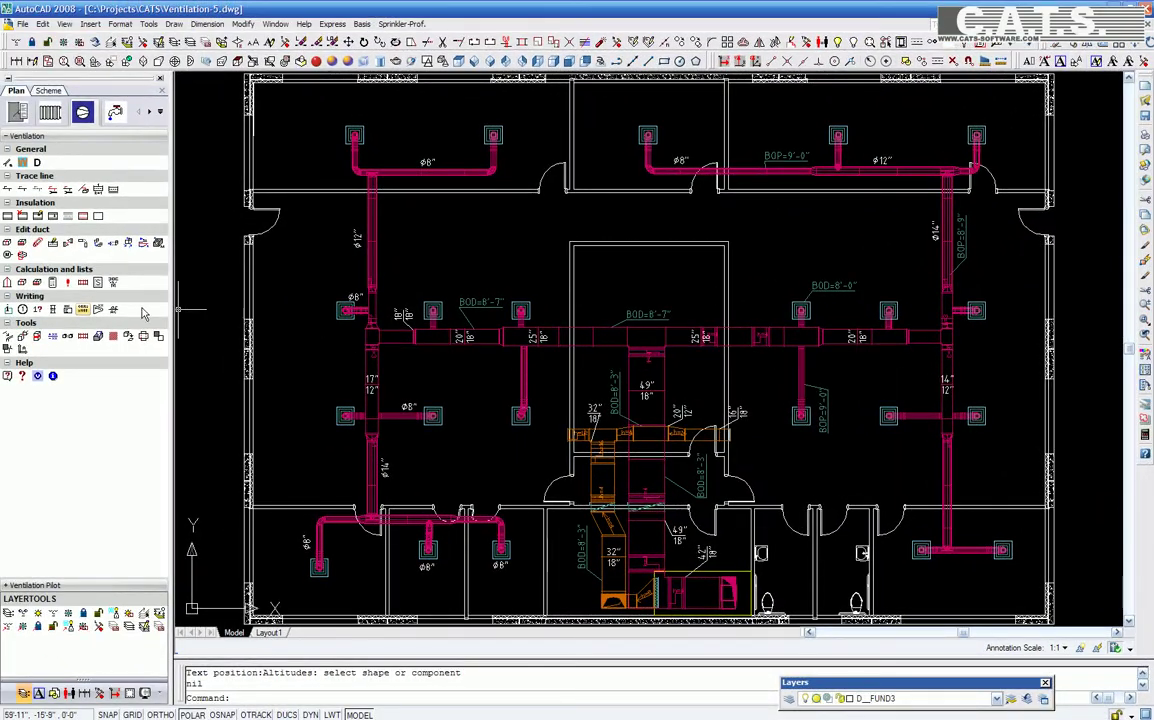
Configure an info label for the upper air diffuser just outside the central room, omitting the pressure value and listing the description after the airflow
{"action": "left_click", "coordinate": [8, 310]}
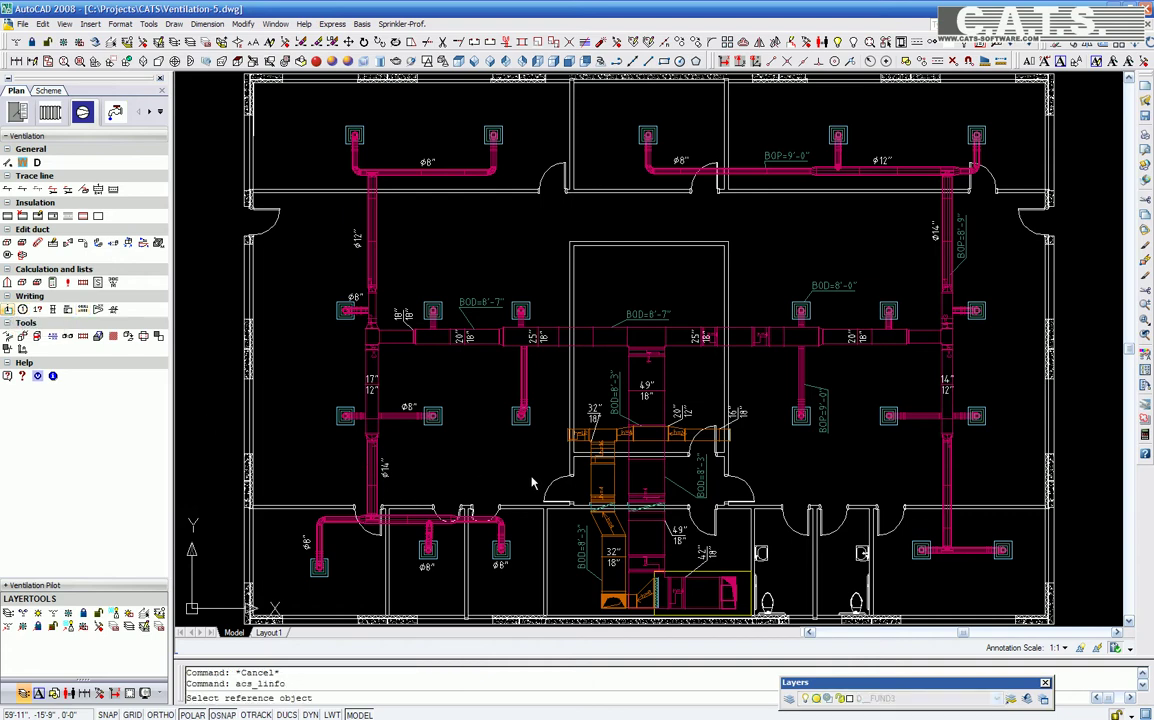
{"action": "left_click", "coordinate": [521, 301]}
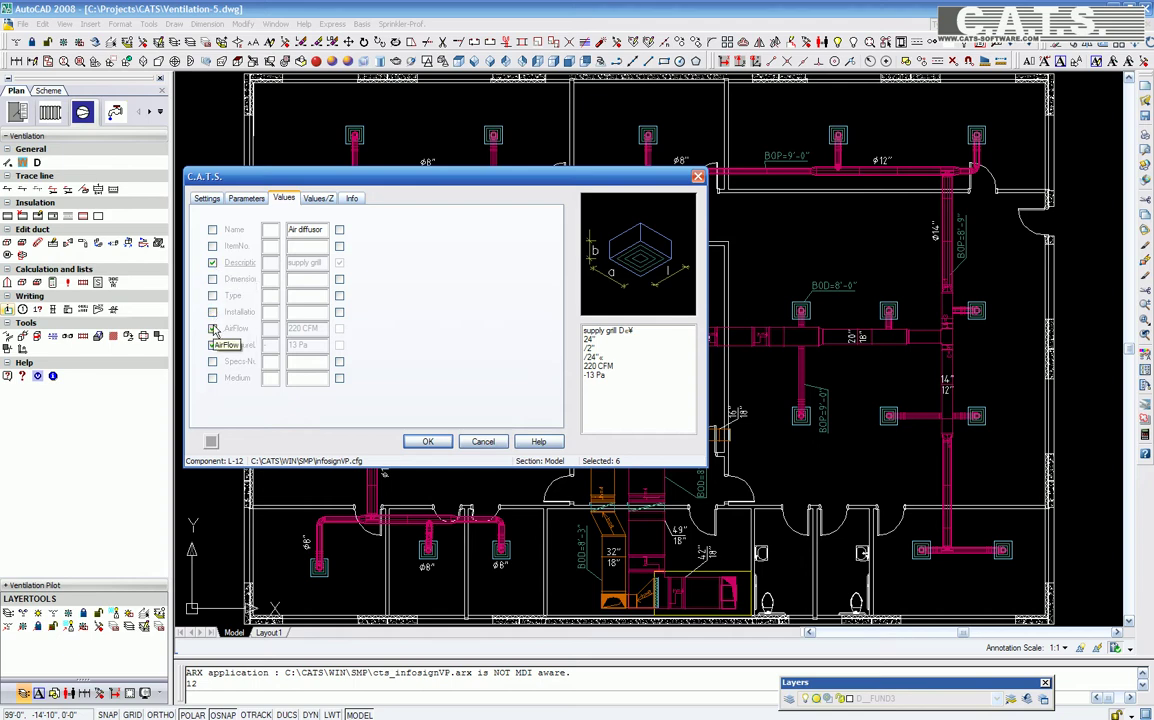
{"action": "left_click", "coordinate": [212, 345]}
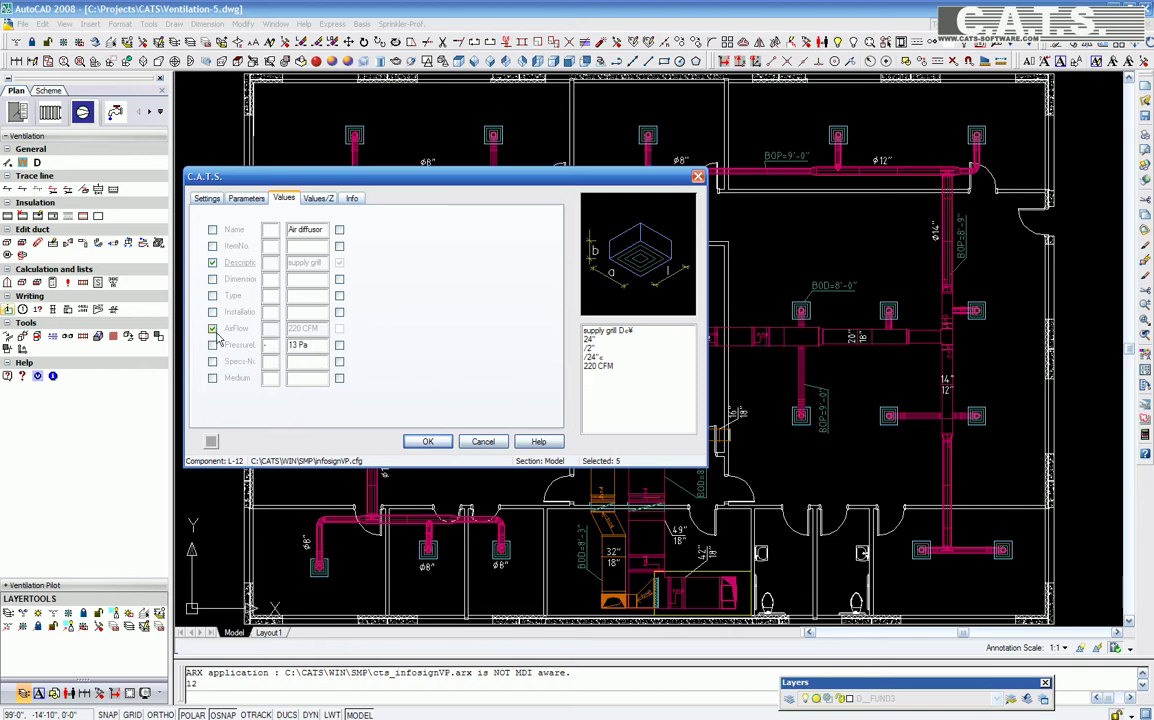
{"action": "left_click", "coordinate": [212, 263]}
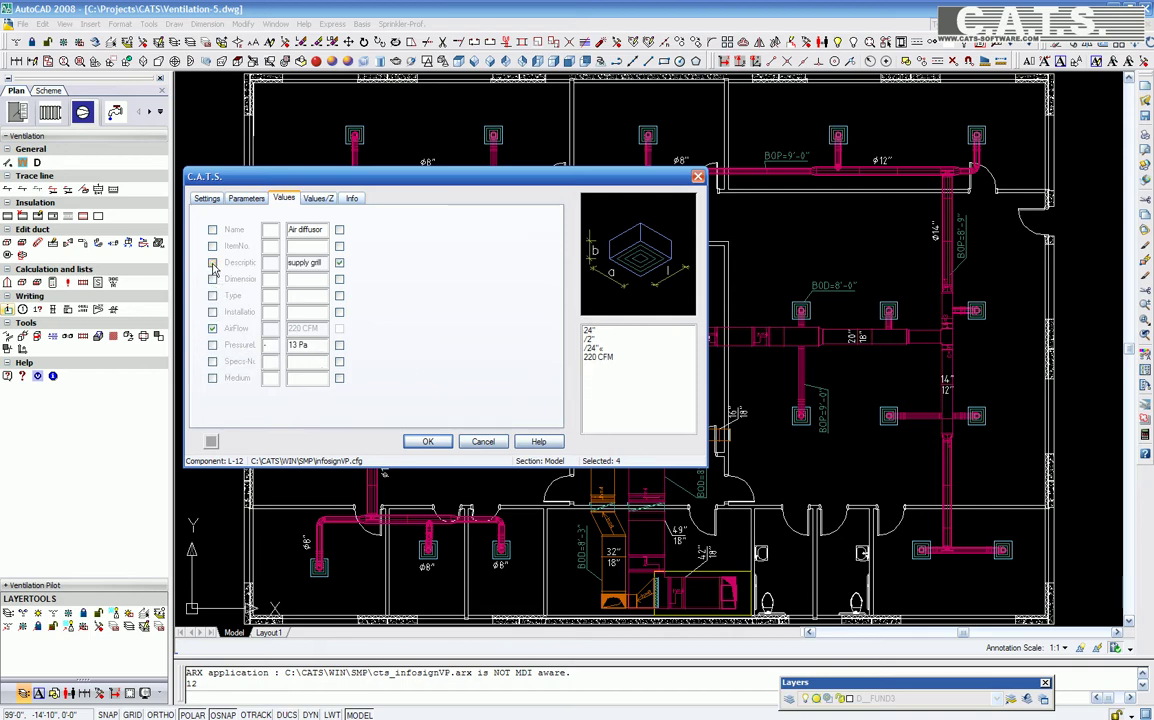
{"action": "left_click", "coordinate": [212, 263]}
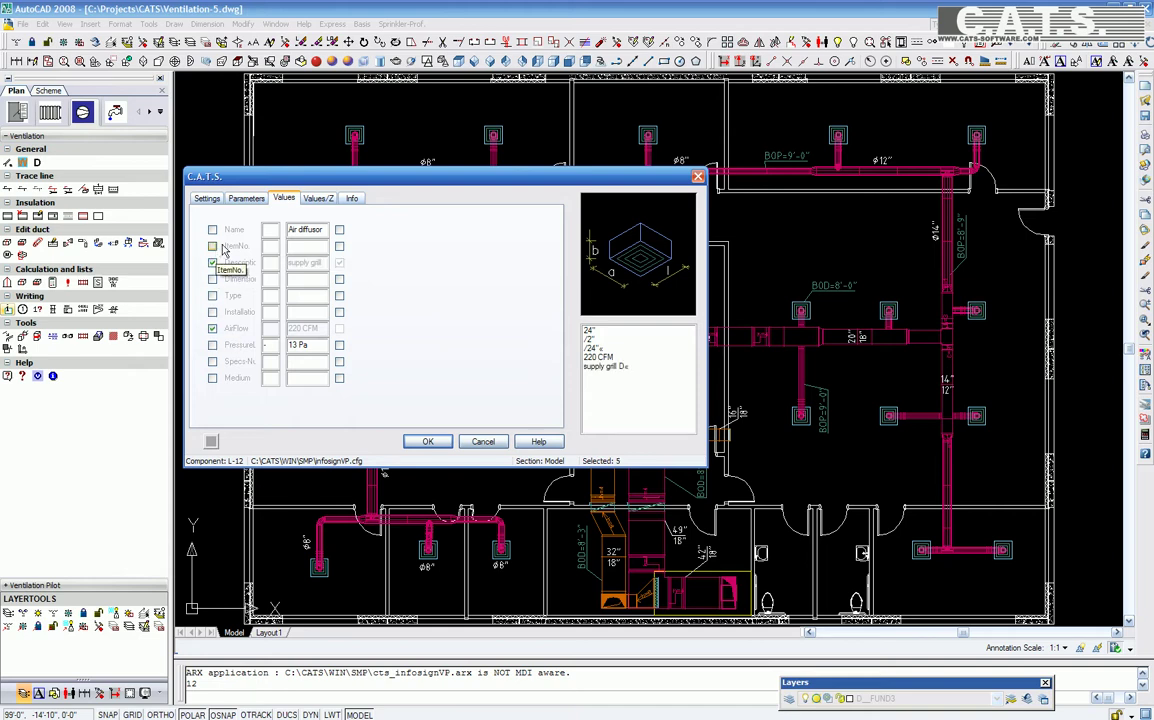
Exclude dimensions a, b and l from the info label and place it above the diffuser with a leader
{"action": "left_click", "coordinate": [246, 199]}
{"action": "left_click", "coordinate": [212, 230]}
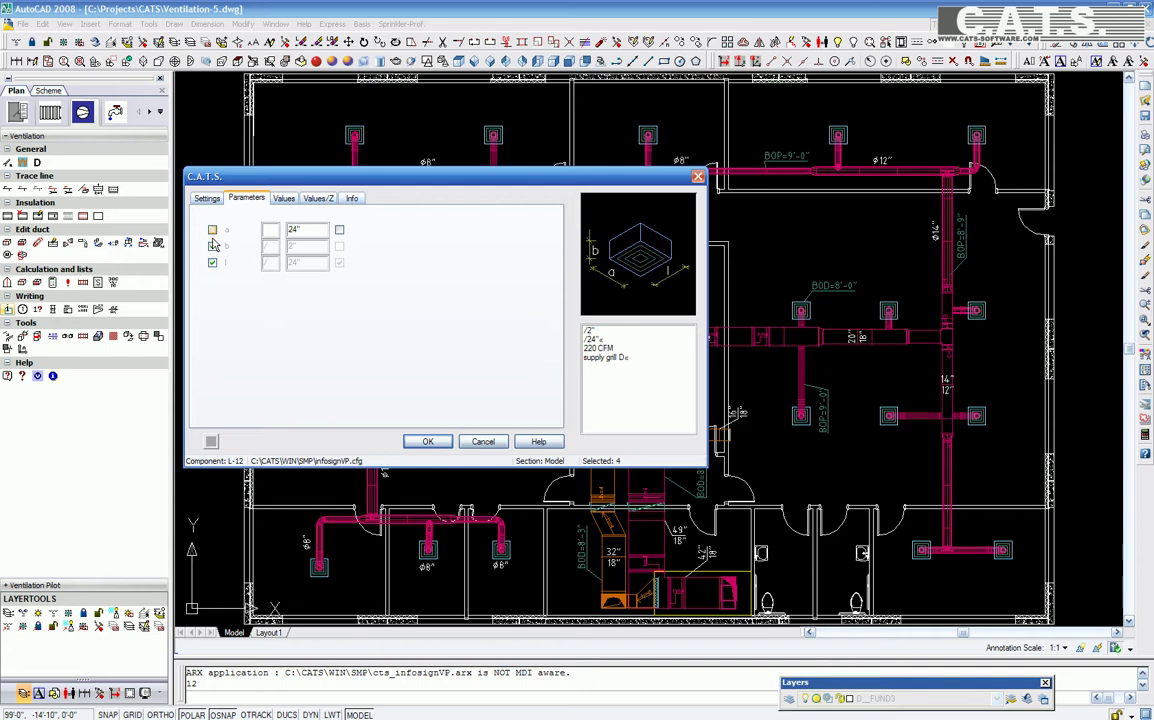
{"action": "left_click", "coordinate": [212, 246]}
{"action": "left_click", "coordinate": [212, 262]}
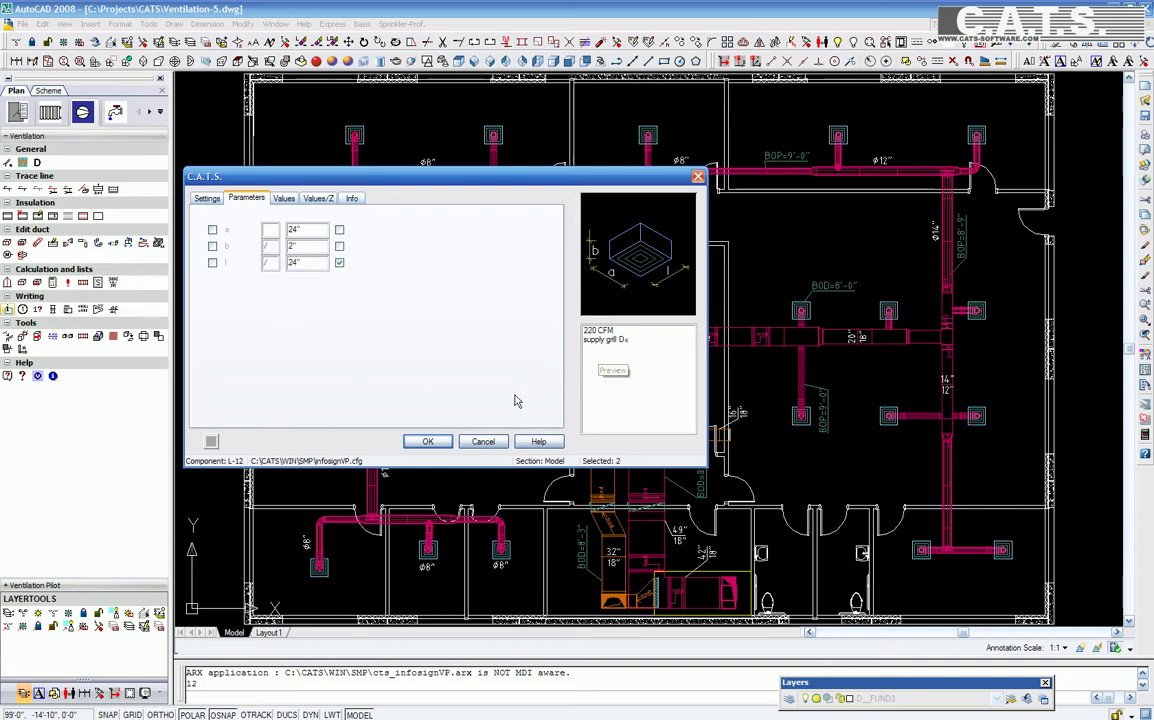
{"action": "left_click", "coordinate": [427, 441]}
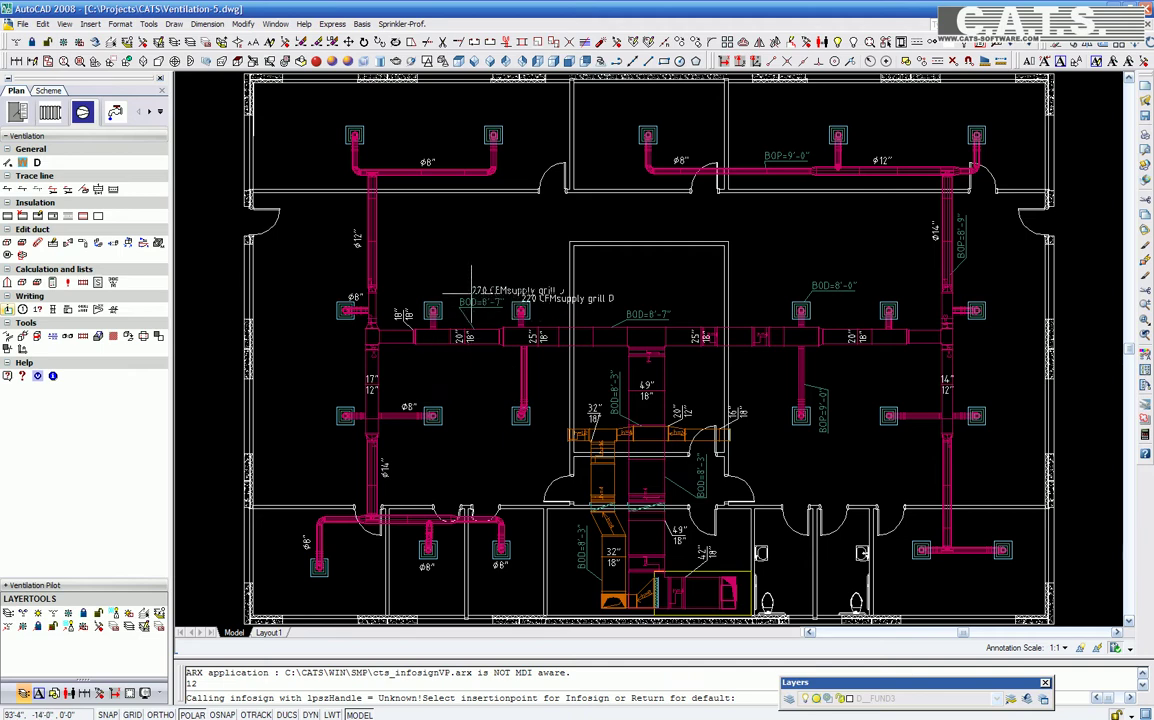
{"action": "left_click", "coordinate": [466, 280]}
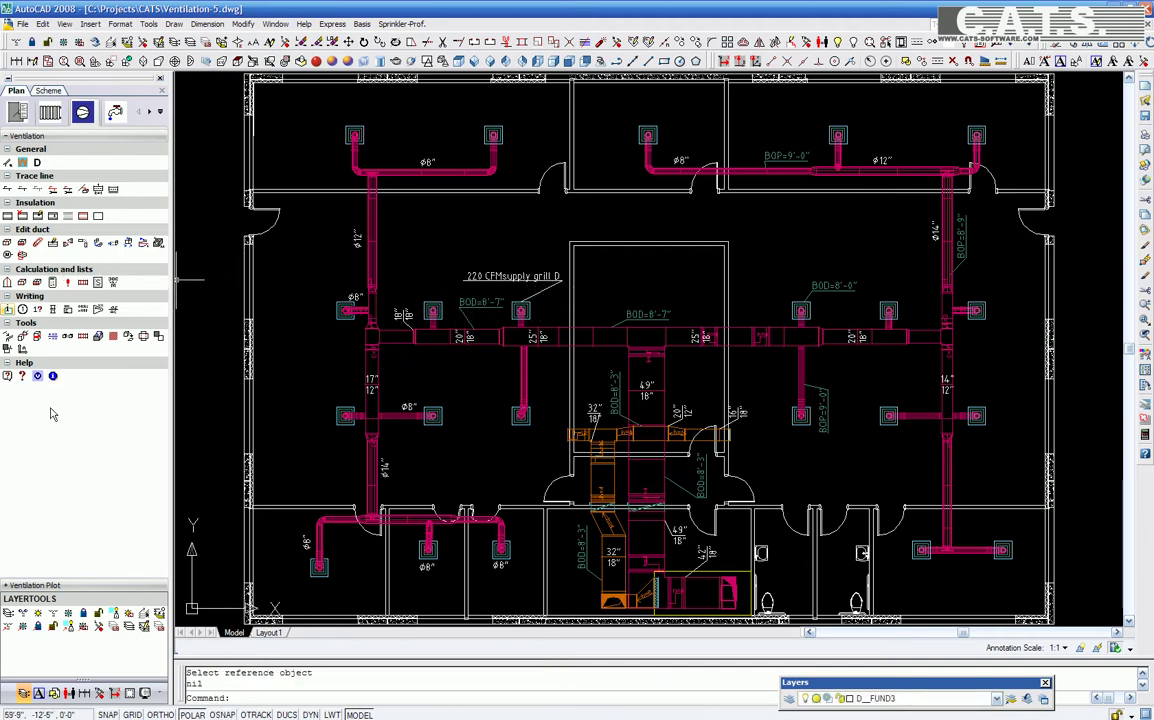
Select the orange return ducts in and below the central room for item numbering, including angular shapes and components
{"action": "left_click", "coordinate": [22, 310]}
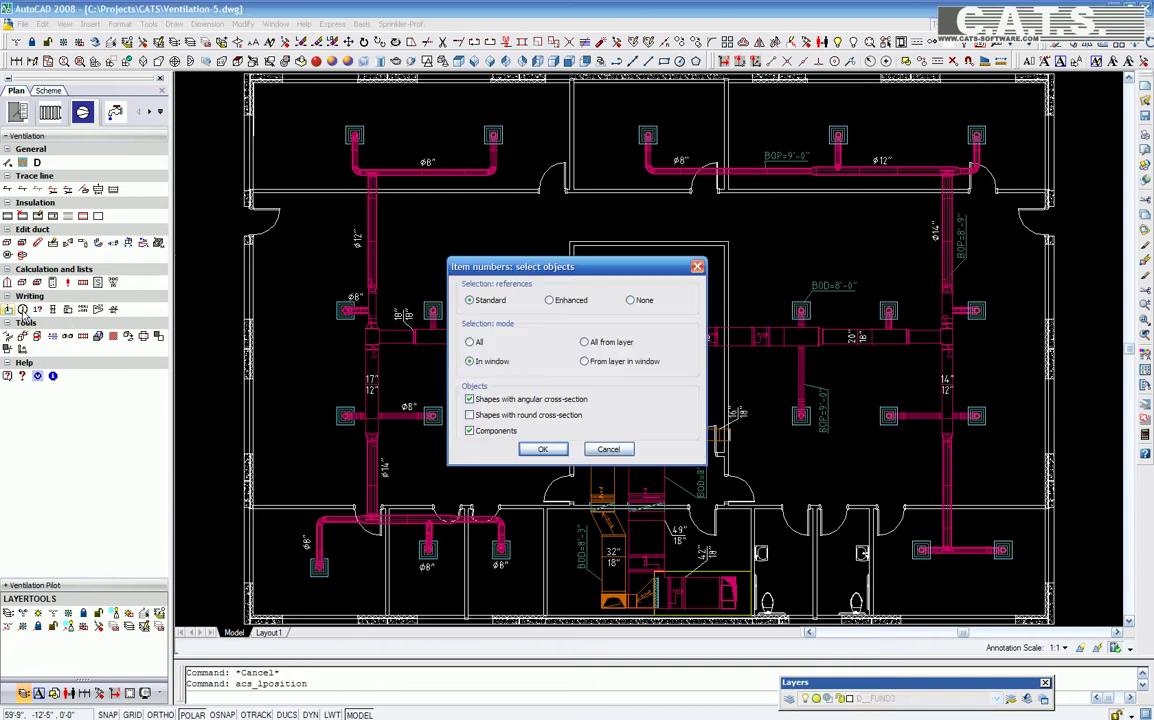
{"action": "left_click", "coordinate": [543, 451]}
{"action": "left_click", "coordinate": [543, 451]}
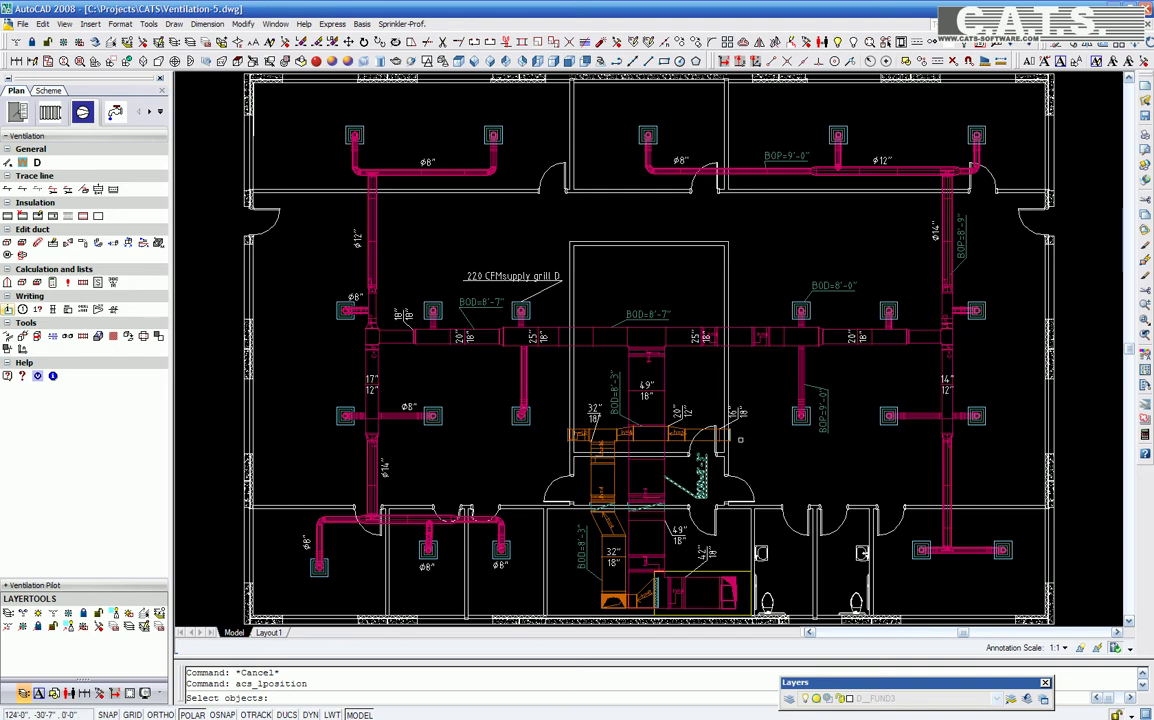
{"action": "left_click", "coordinate": [740, 437]}
{"action": "left_click", "coordinate": [603, 370]}
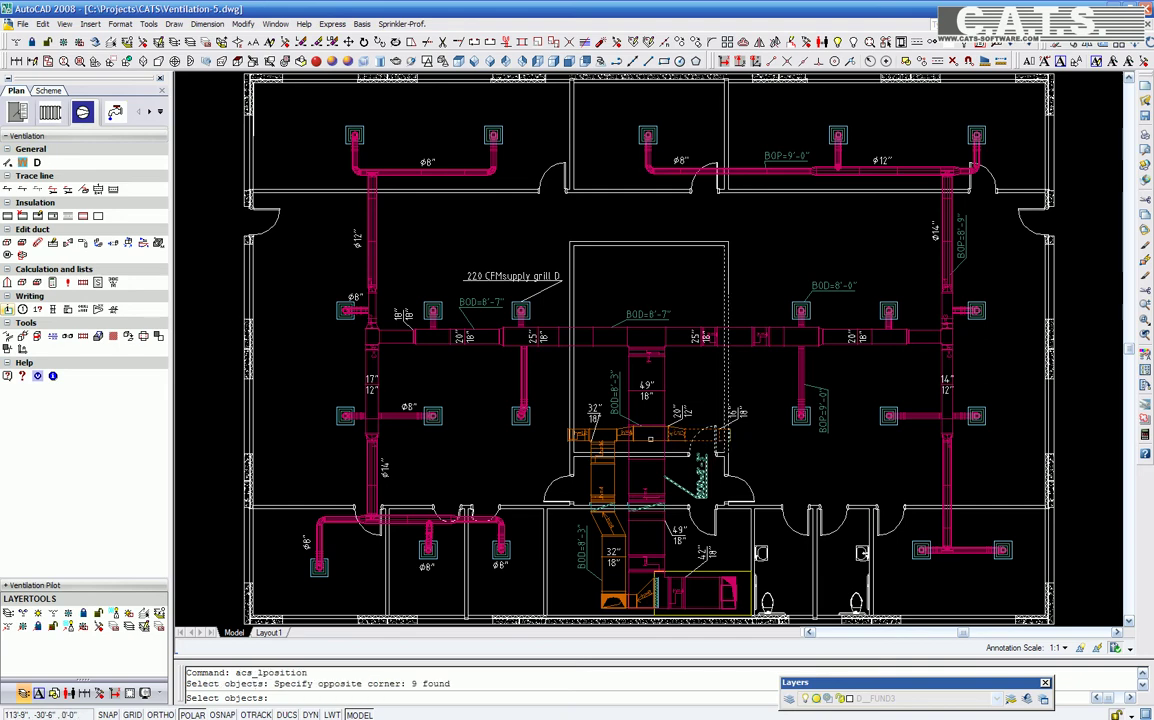
{"action": "left_click", "coordinate": [620, 447]}
{"action": "left_click", "coordinate": [621, 445]}
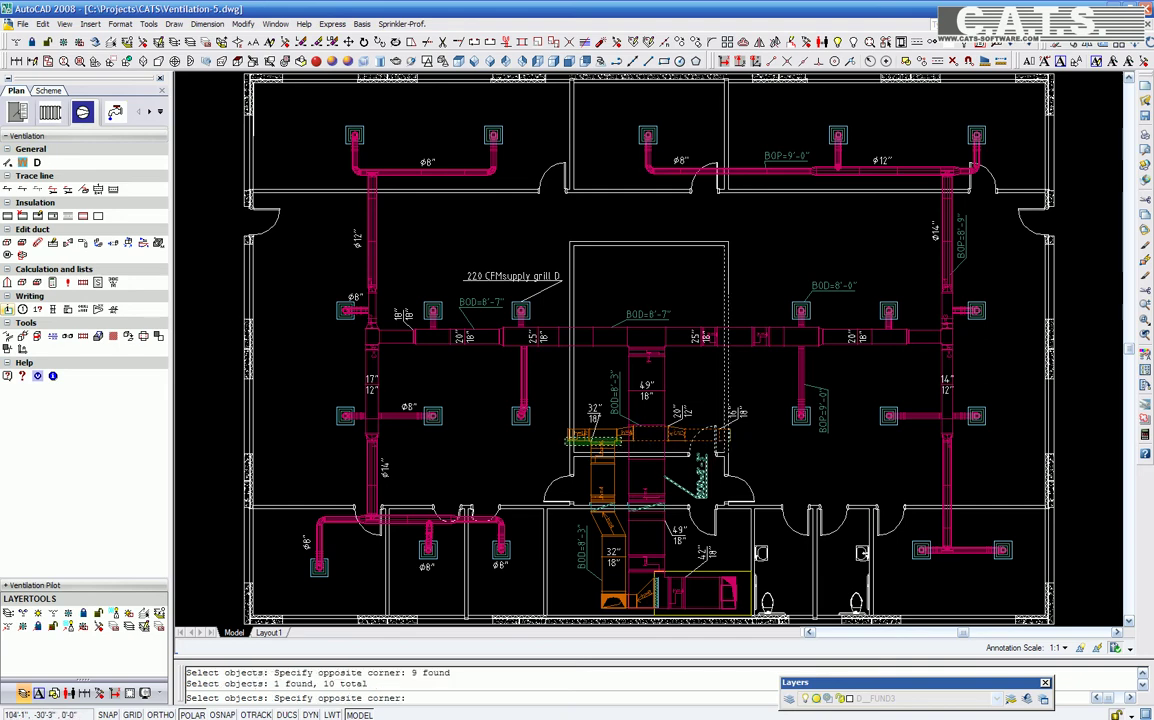
{"action": "left_click", "coordinate": [560, 436]}
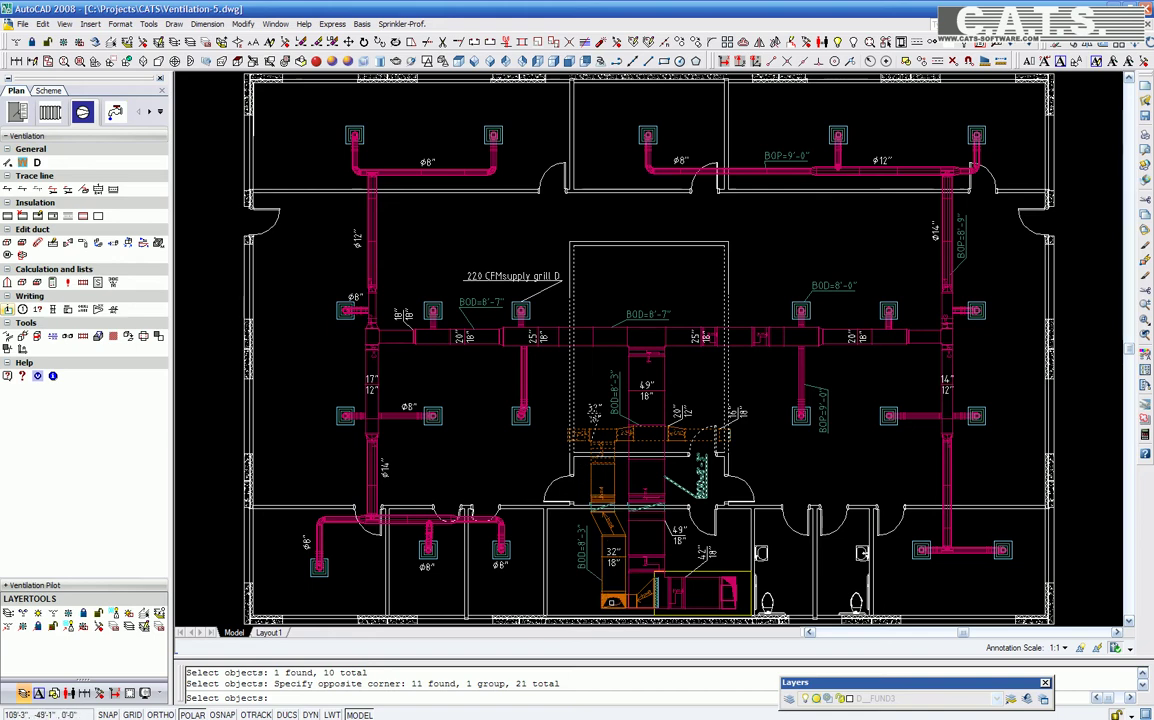
{"action": "left_click", "coordinate": [585, 549]}
{"action": "left_click", "coordinate": [516, 408]}
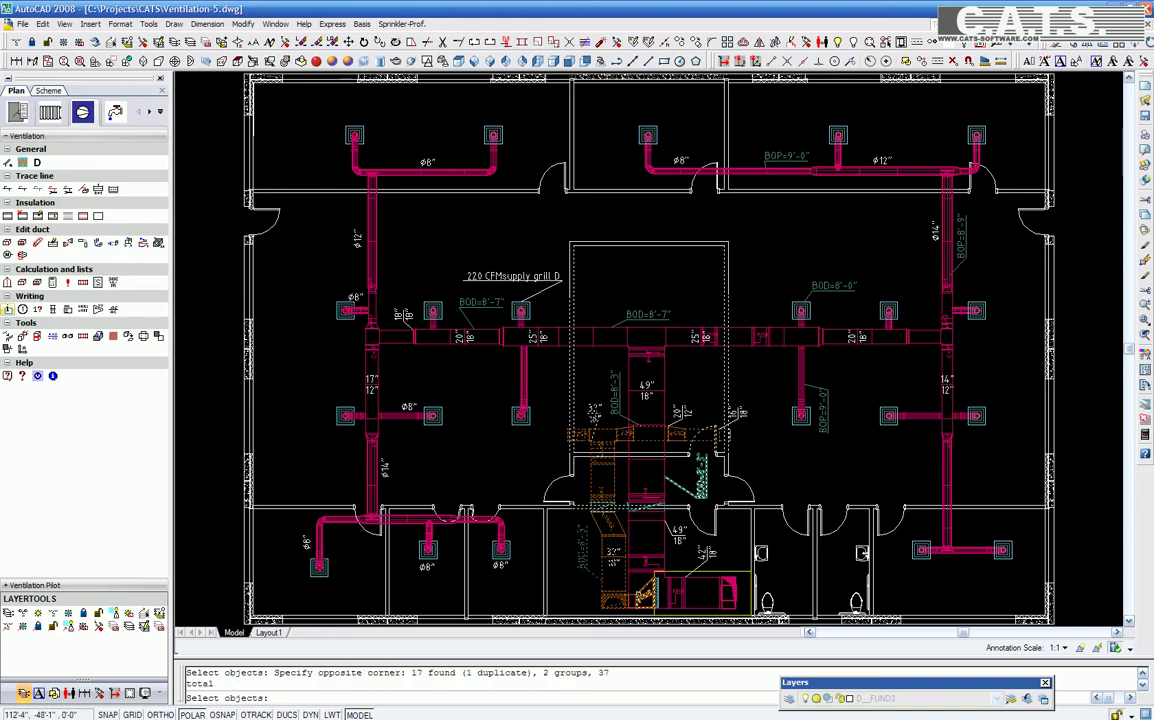
{"action": "left_click", "coordinate": [578, 538]}
{"action": "left_click", "coordinate": [640, 596]}
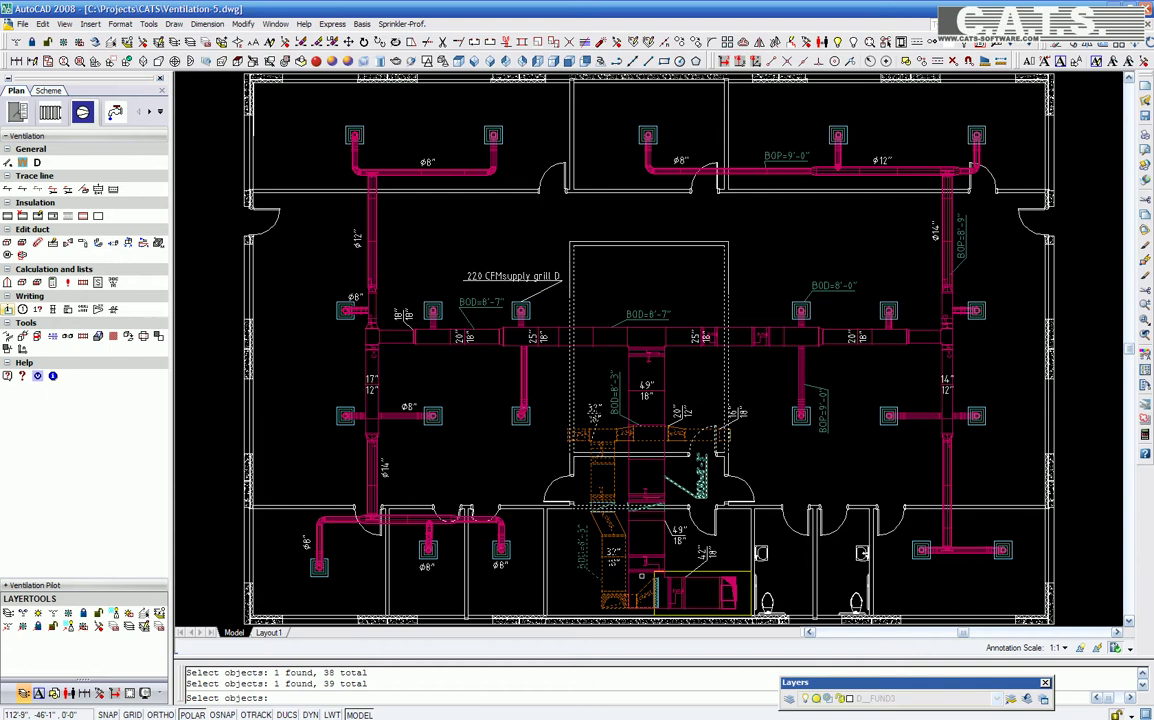
{"action": "key", "text": "Return"}
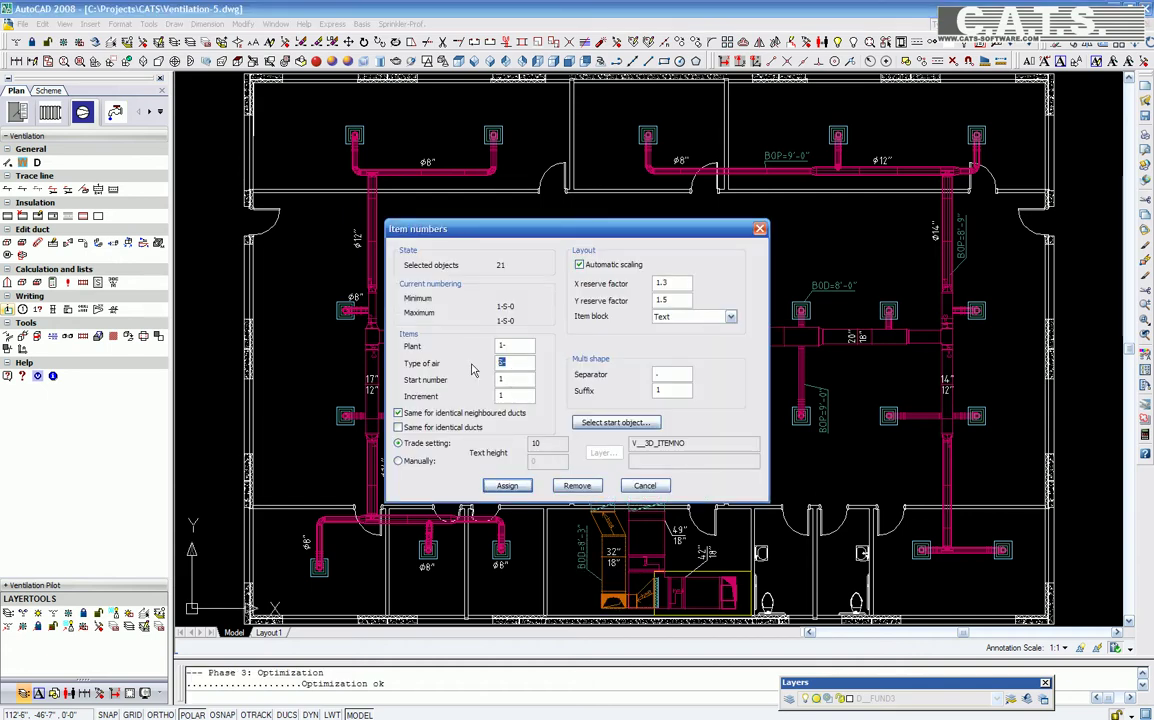
Assign item numbers to the return ducts with air type R, starting from the orange piece beside the yellow-outlined unit
{"action": "type", "text": "R"}
{"action": "left_click", "coordinate": [604, 427]}
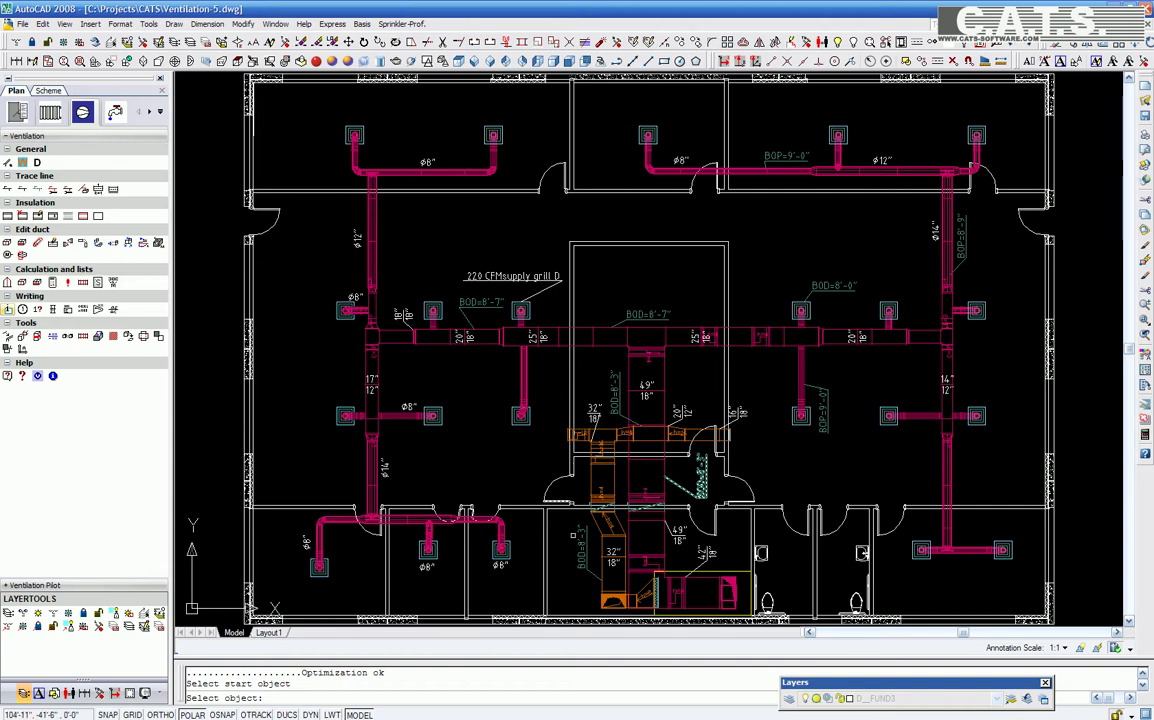
{"action": "left_click", "coordinate": [647, 592]}
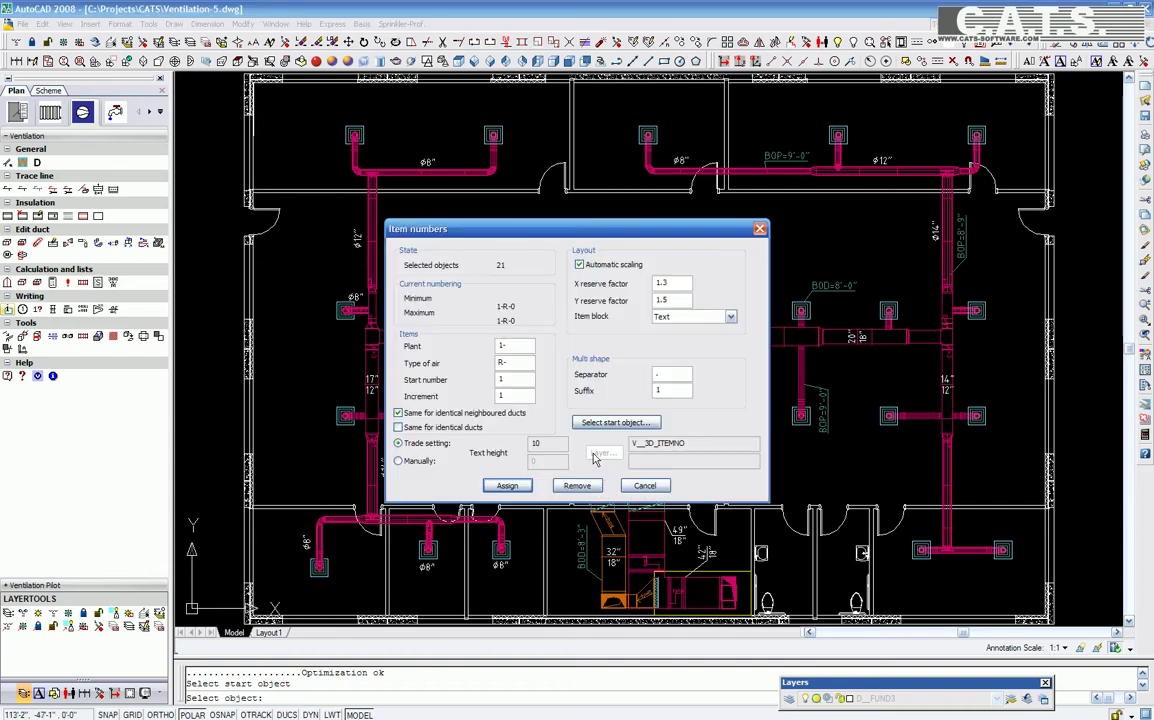
{"action": "left_click", "coordinate": [507, 485]}
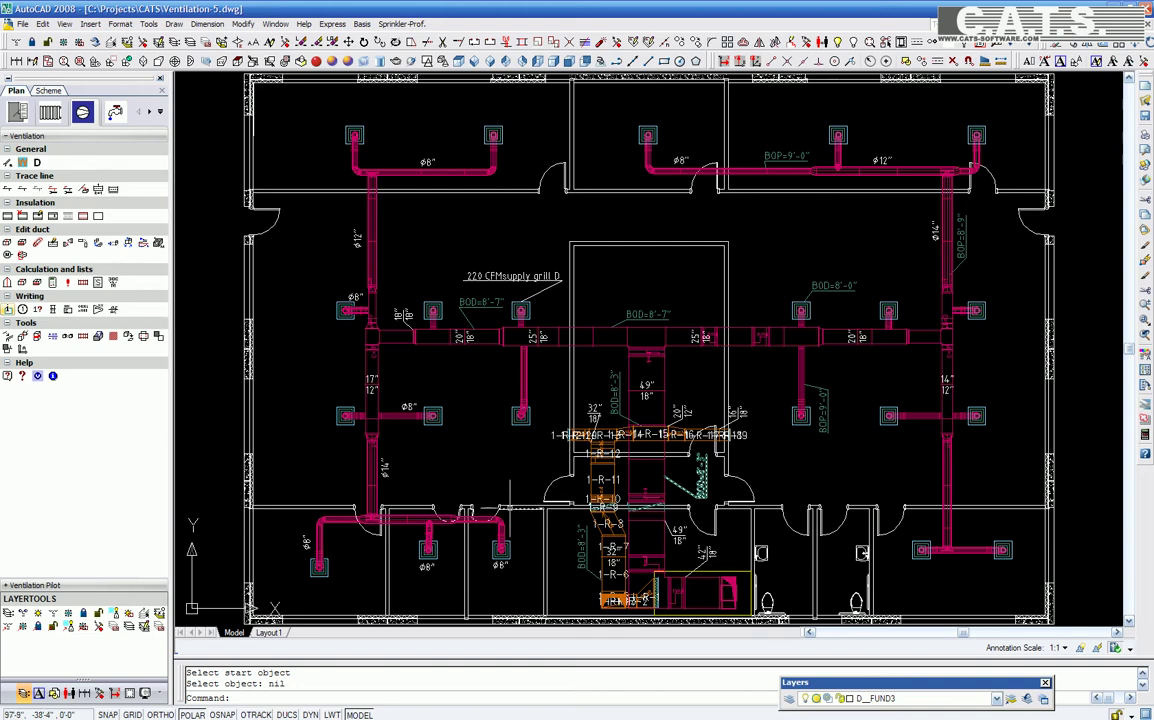
Start another item numbering selection with the magenta supply ducts from the yellow-outlined unit up to the horizontal main duct
{"action": "right_click", "coordinate": [488, 475]}
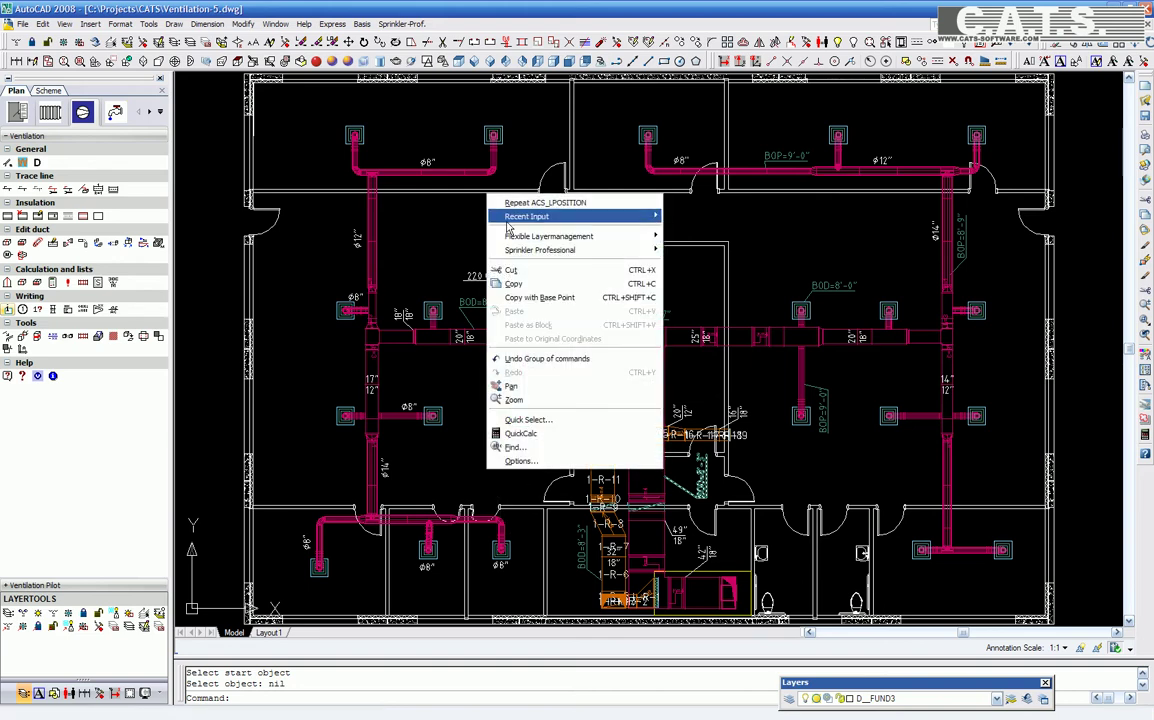
{"action": "left_click", "coordinate": [545, 202]}
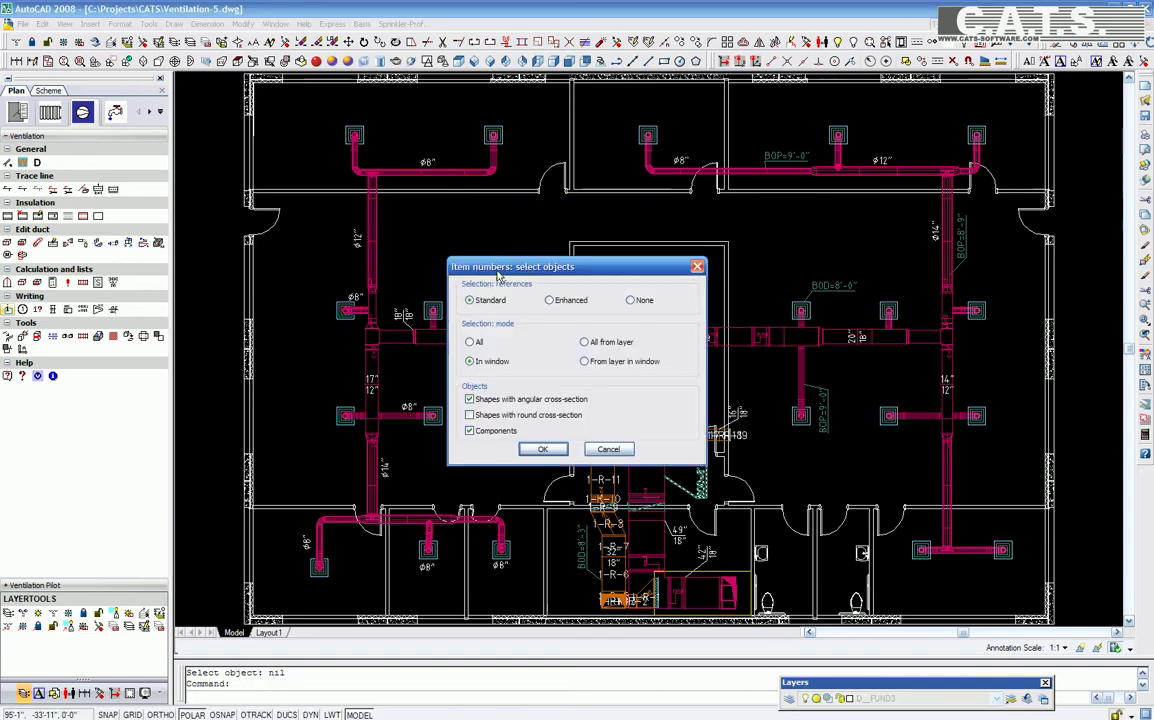
{"action": "left_click", "coordinate": [542, 449]}
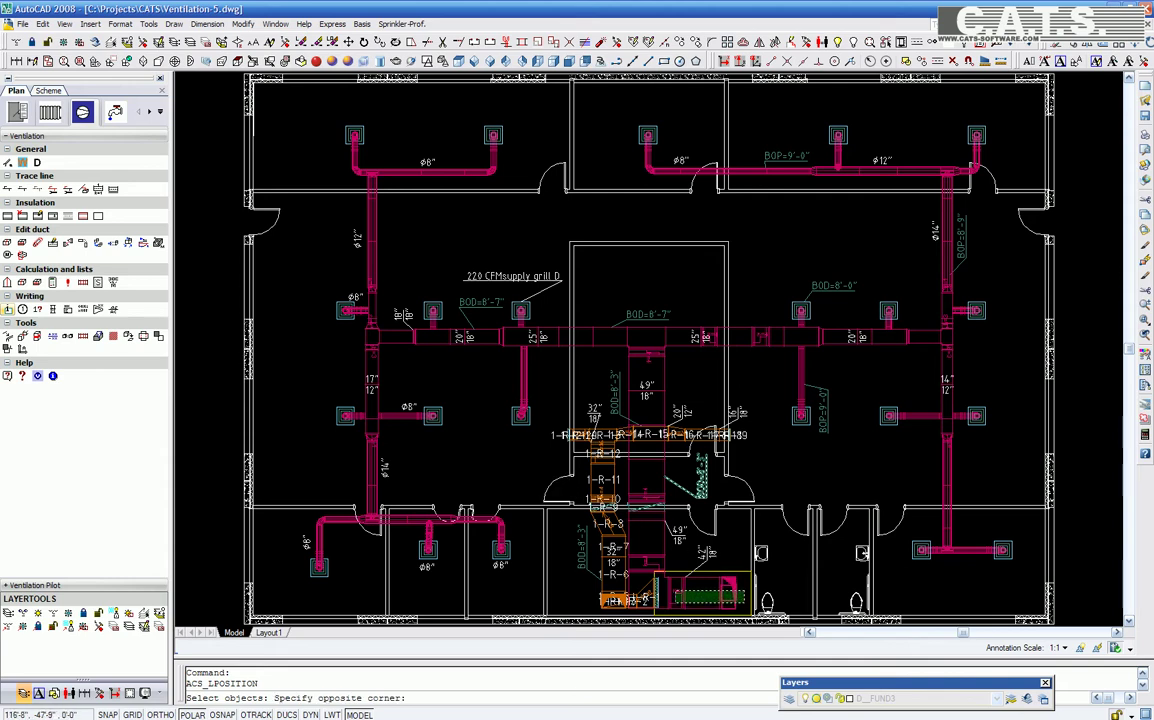
{"action": "left_click", "coordinate": [662, 583]}
{"action": "left_click", "coordinate": [641, 576]}
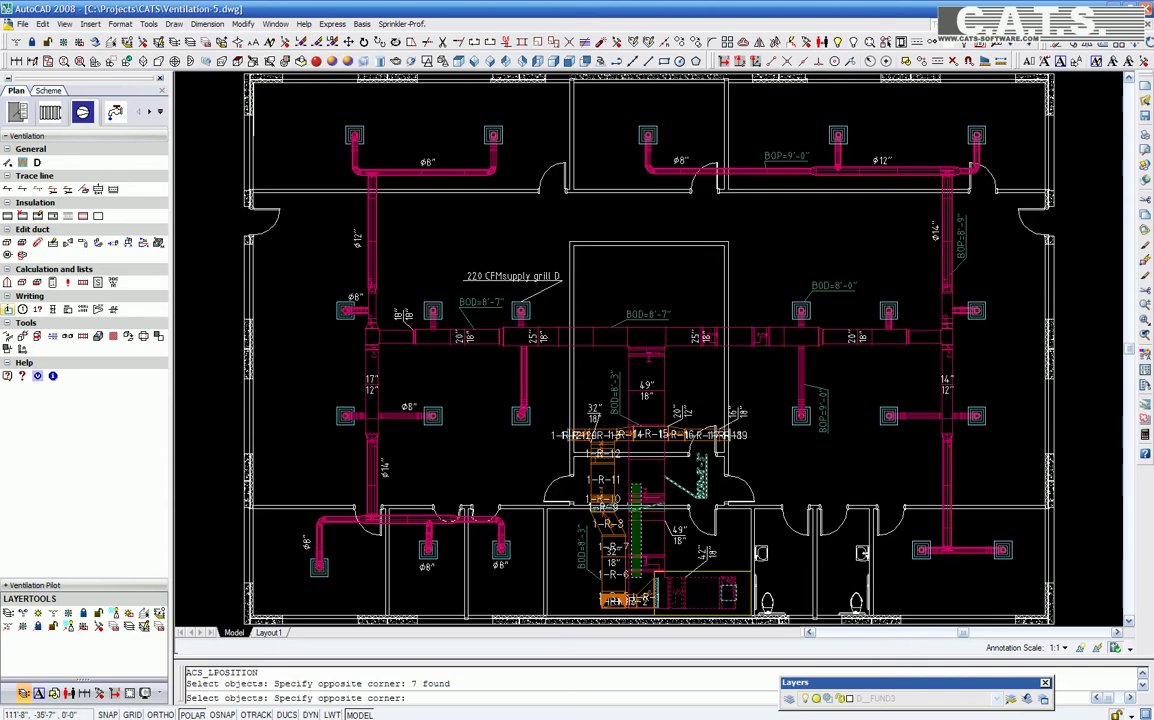
{"action": "left_click", "coordinate": [632, 445]}
{"action": "left_click", "coordinate": [641, 415]}
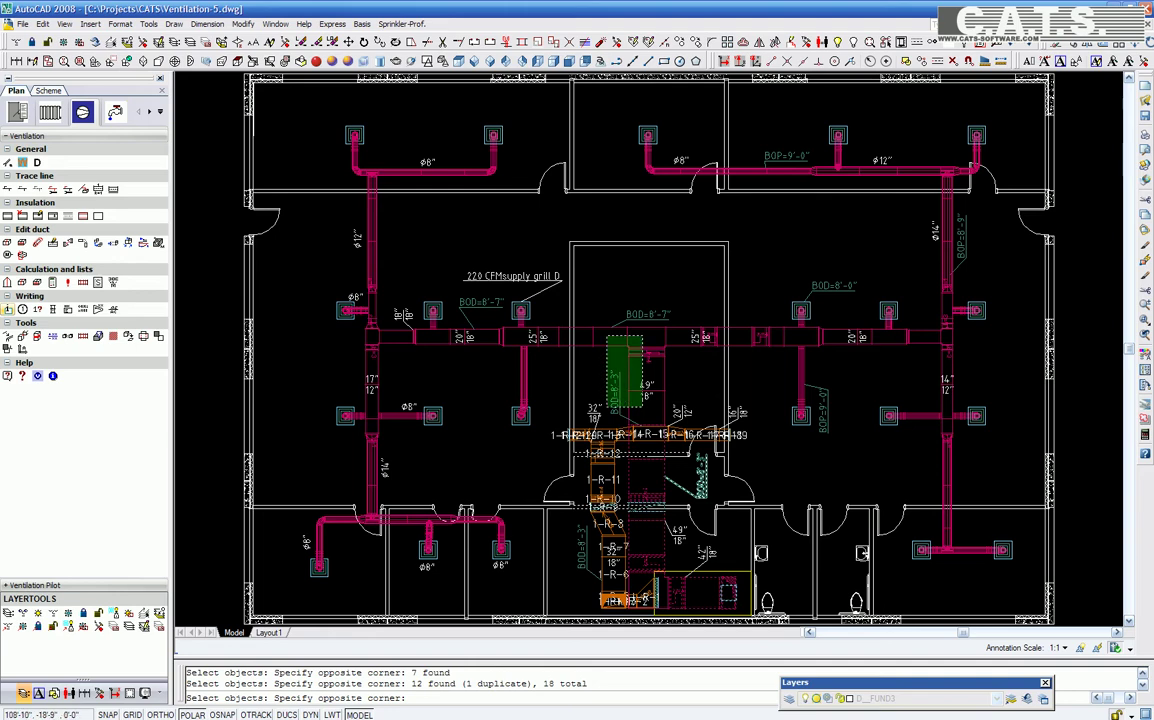
{"action": "left_click", "coordinate": [548, 335]}
Complete the numbering selection with both halves of the horizontal main duct and the rectangular vertical ducts at its ends
{"action": "left_click", "coordinate": [551, 338]}
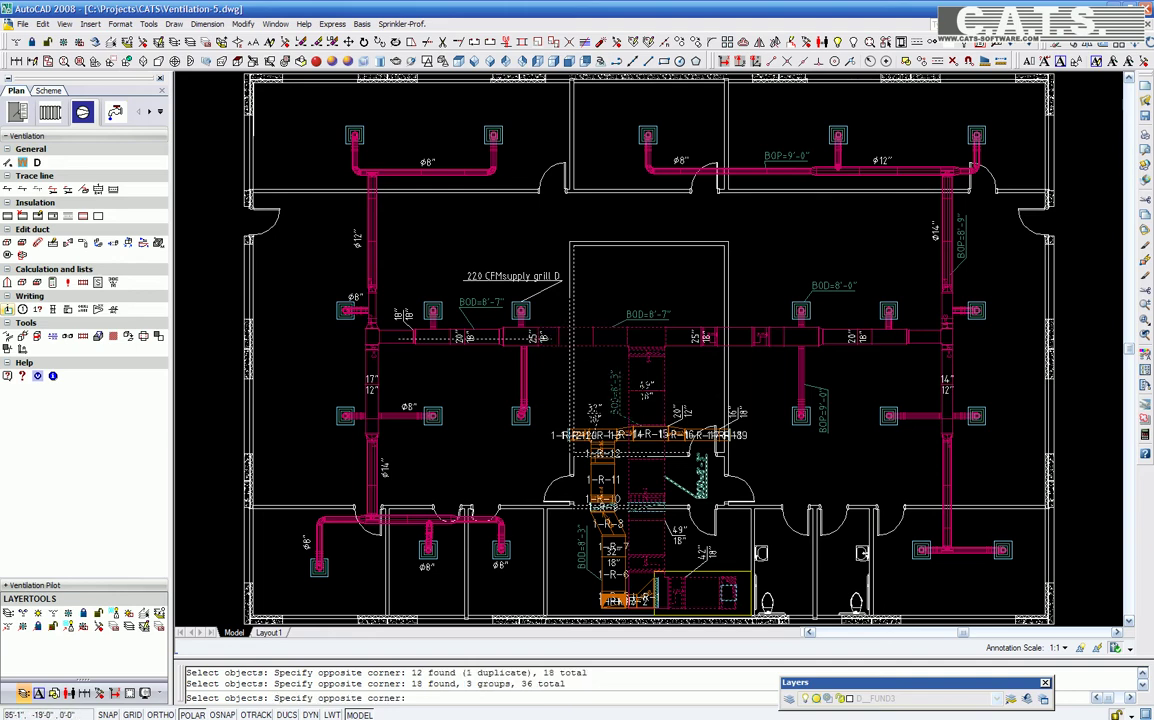
{"action": "left_click", "coordinate": [345, 336]}
{"action": "left_click", "coordinate": [351, 398]}
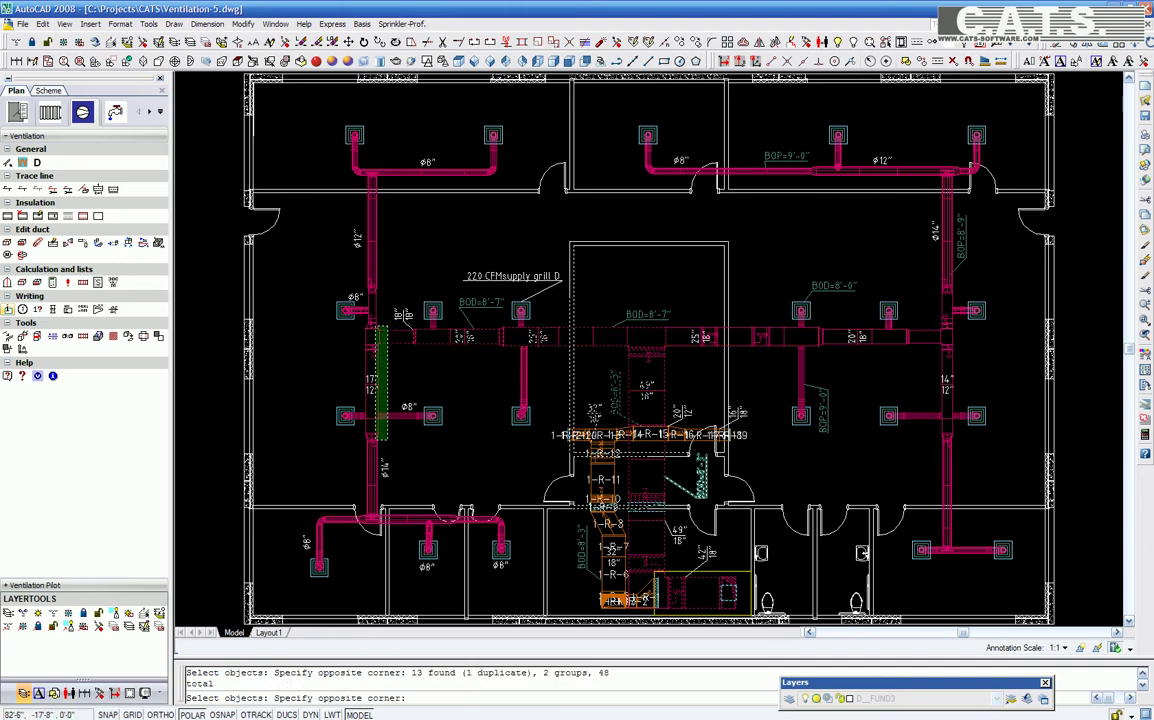
{"action": "left_click", "coordinate": [332, 259]}
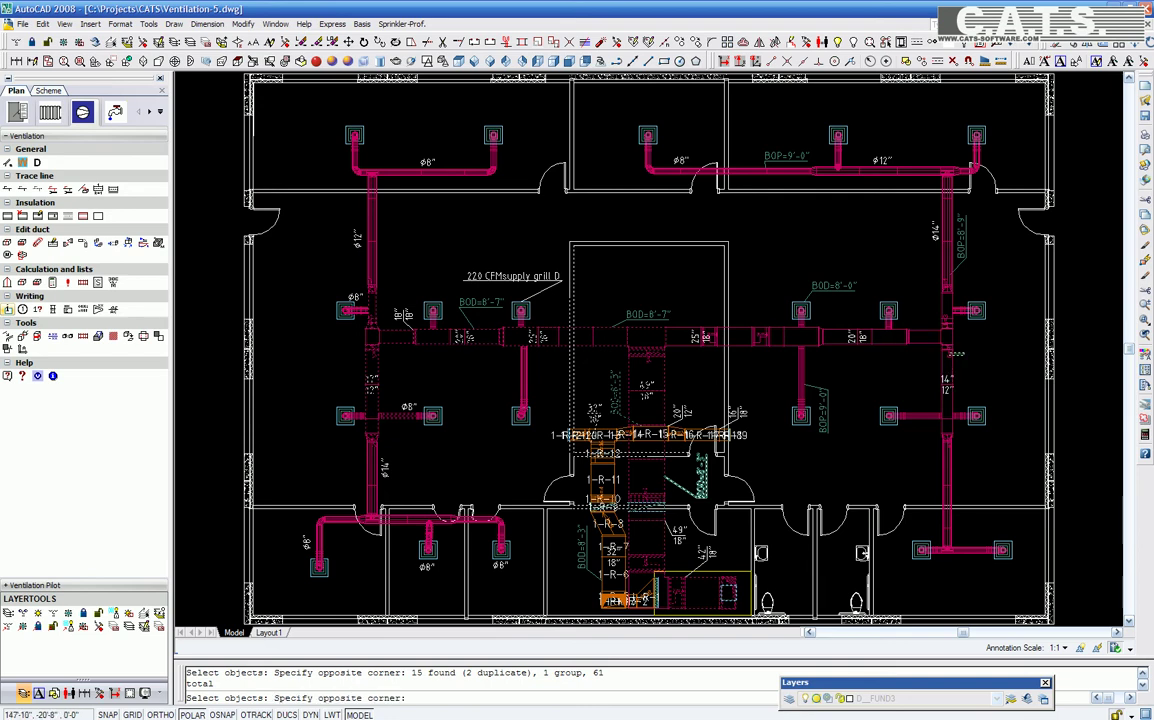
{"action": "left_click", "coordinate": [871, 320]}
{"action": "left_click", "coordinate": [577, 302]}
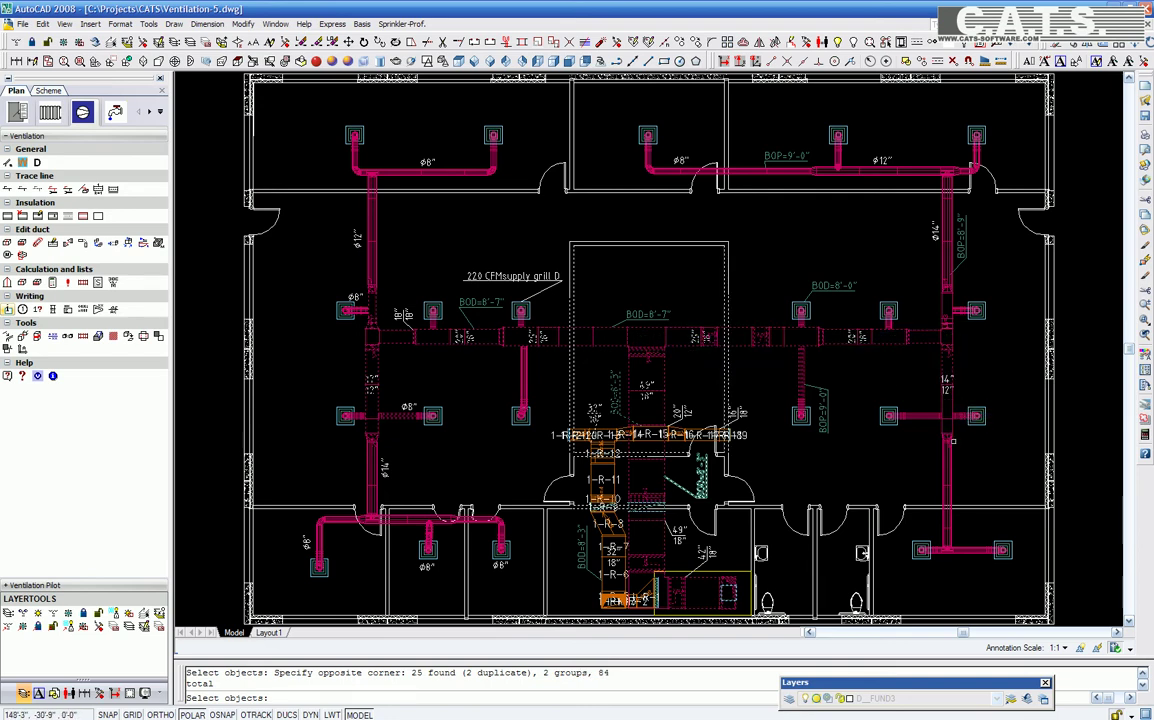
{"action": "left_click", "coordinate": [957, 442]}
{"action": "left_click", "coordinate": [931, 291]}
{"action": "key", "text": "Return"}
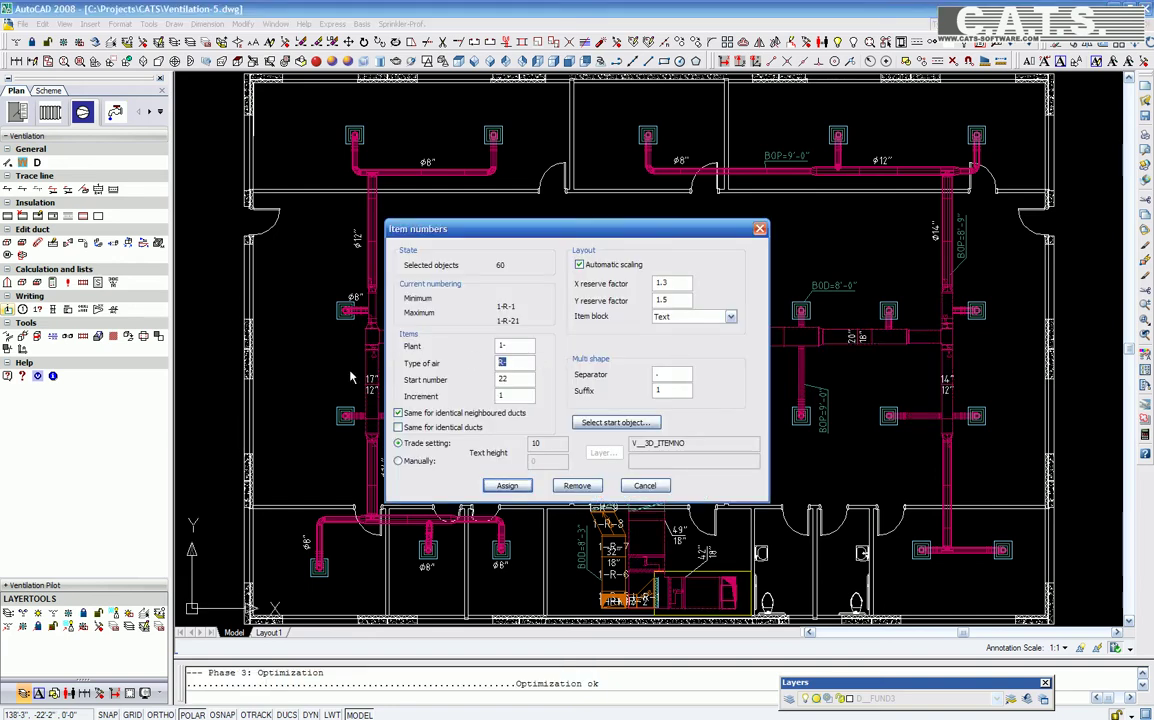
Assign item numbers to the supply ducts with air type S, starting from the magenta duct end inside the yellow-outlined unit
{"action": "type", "text": "S"}
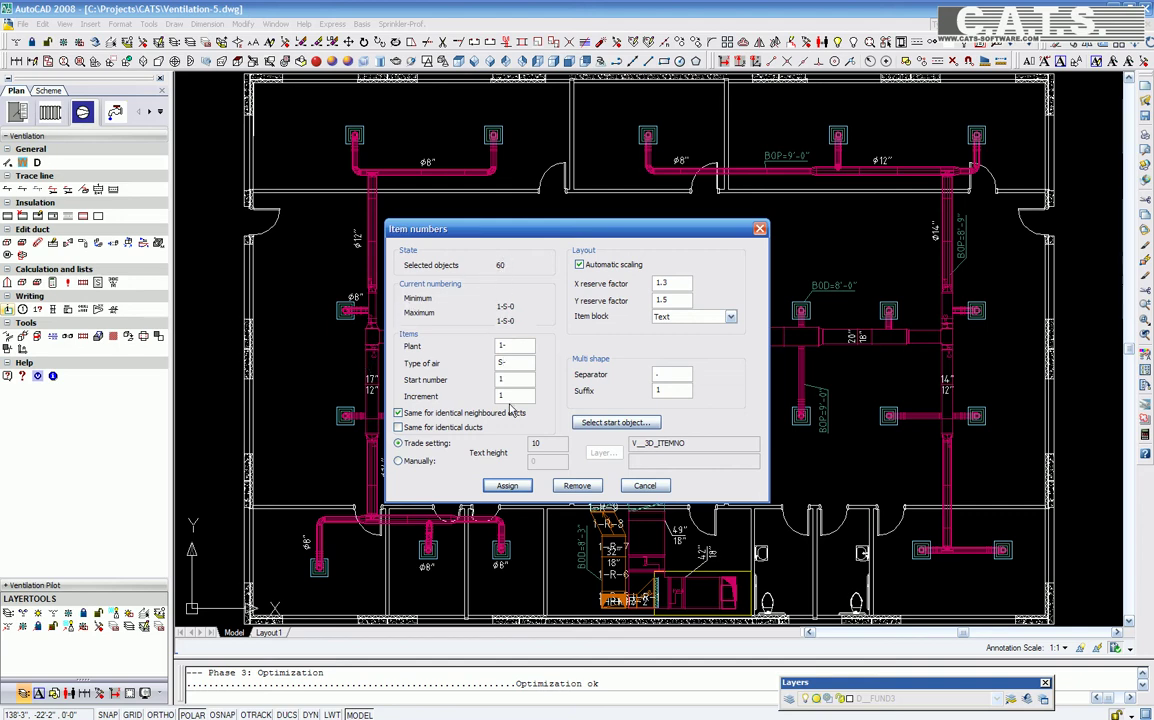
{"action": "left_click", "coordinate": [615, 422]}
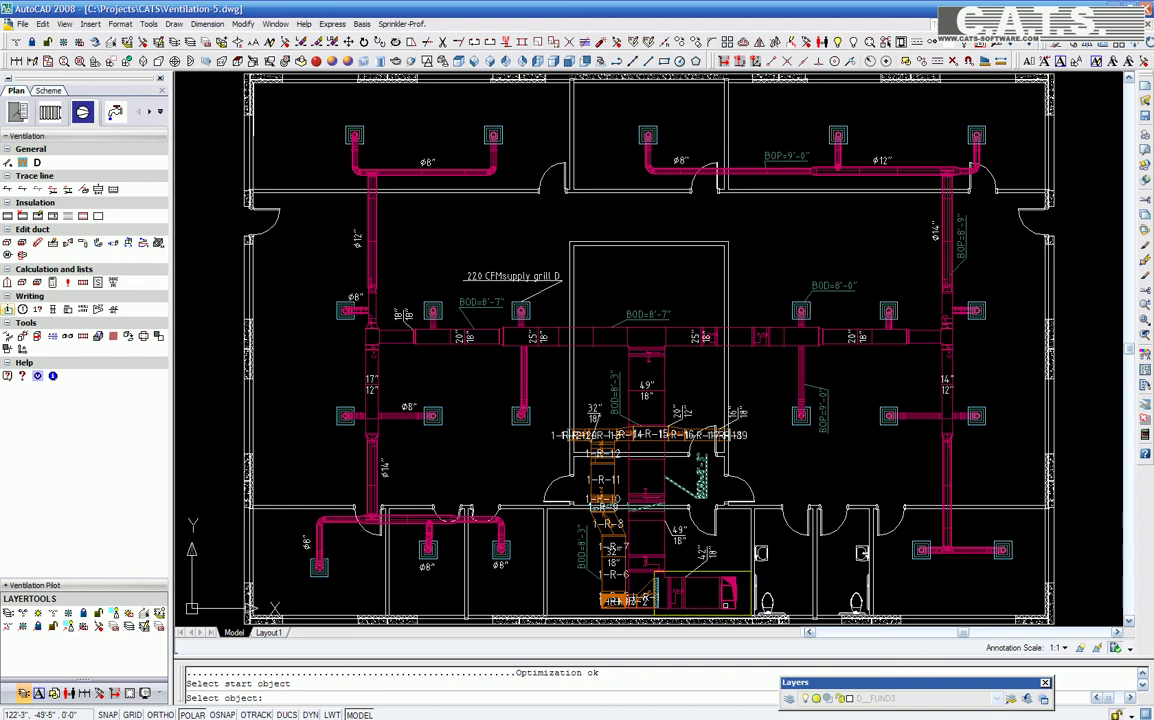
{"action": "left_click", "coordinate": [660, 540]}
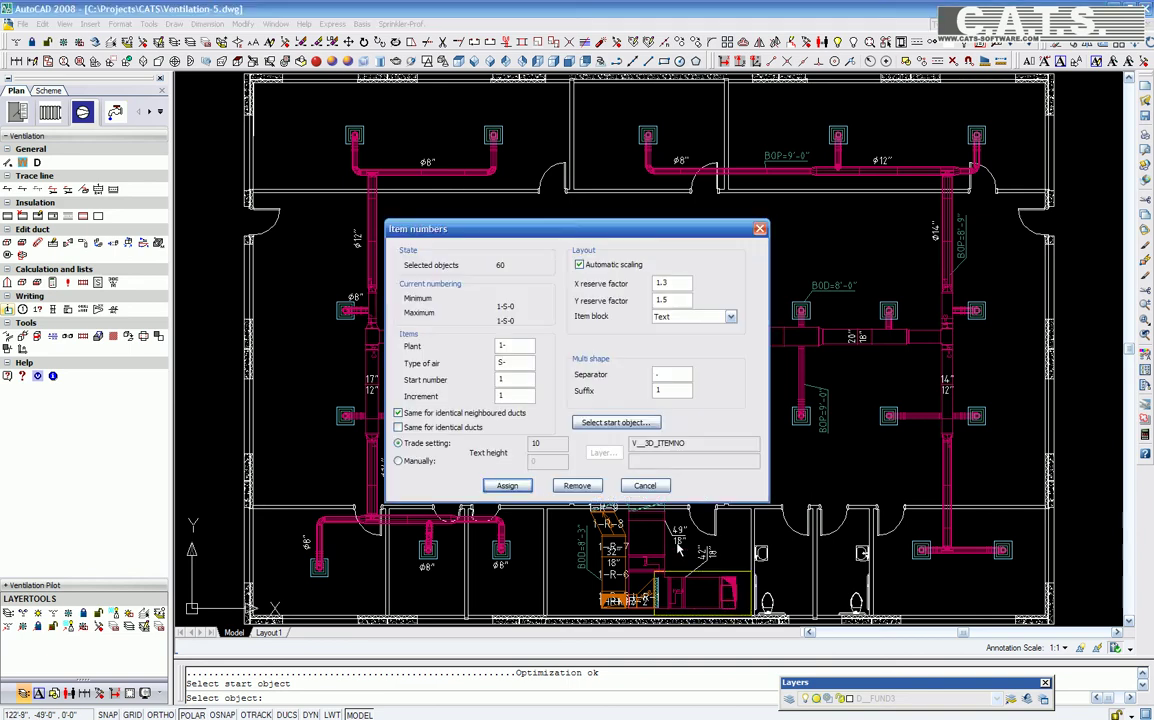
{"action": "left_click", "coordinate": [507, 485]}
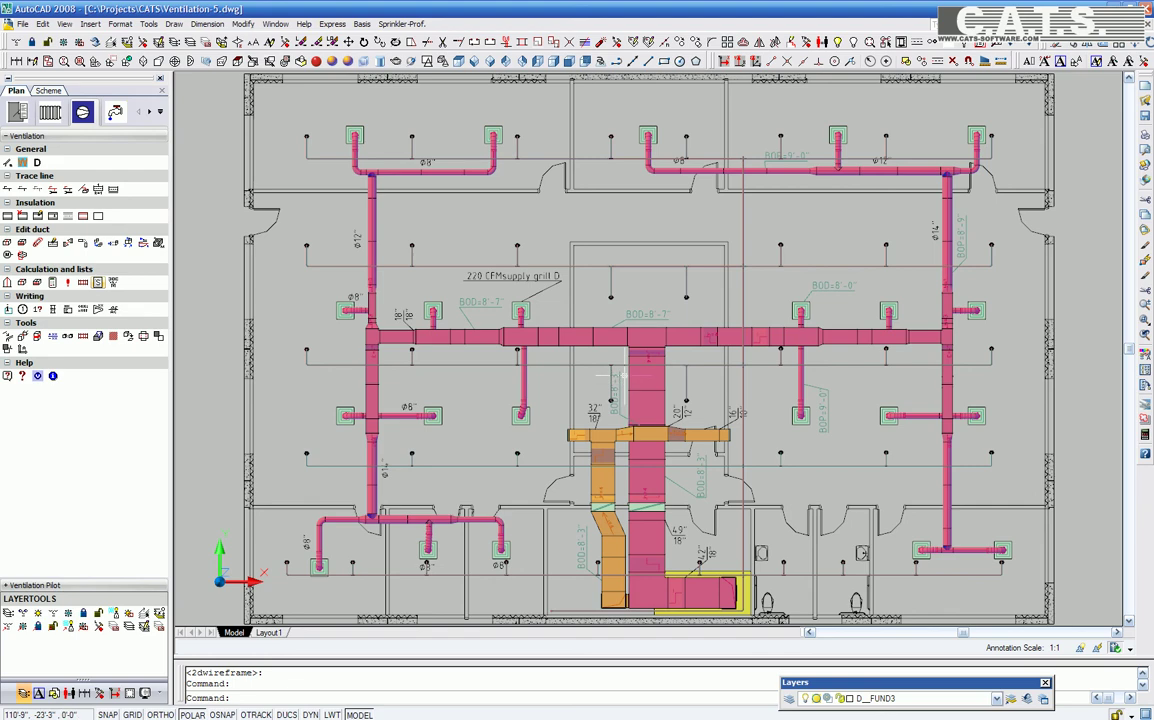
{"action": "key", "text": "Escape"}
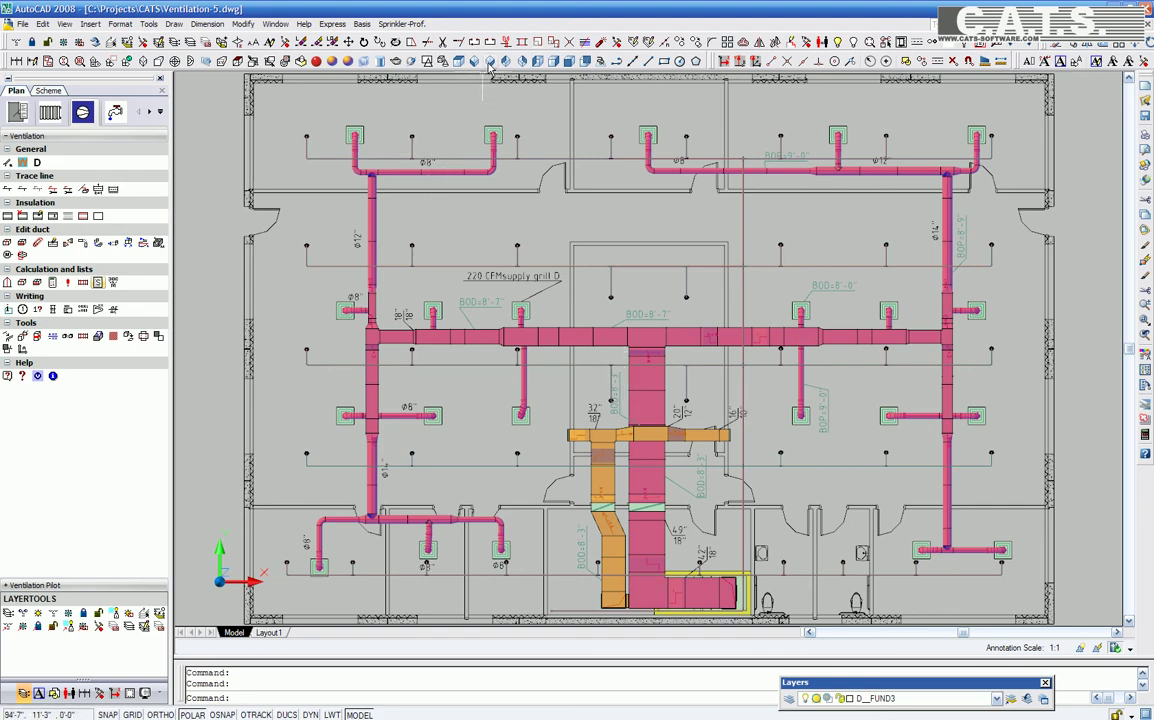